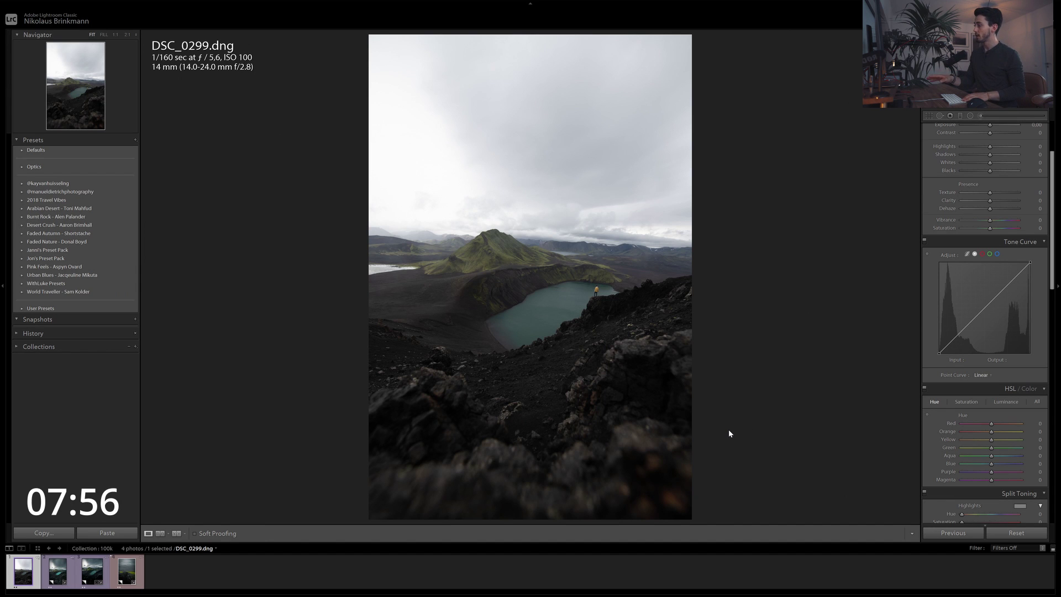
- Set the photo's basic adjustments to Highlights -100, Shadows +34, Whites +38, Blacks -31, Clarity +22 and Vibrance +25
key("Right")
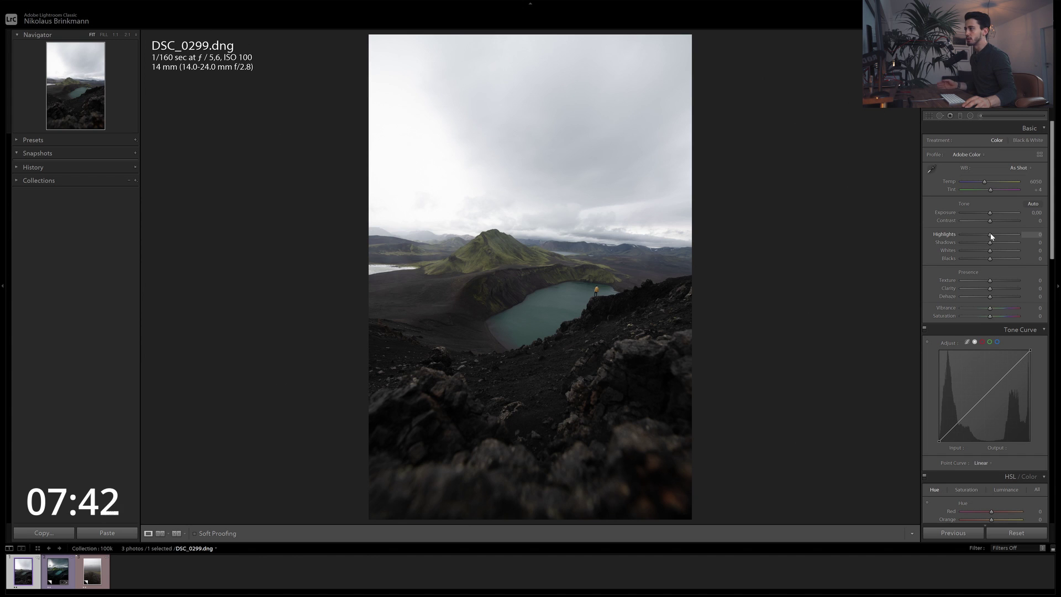
left_click_drag(990, 234, 927, 233)
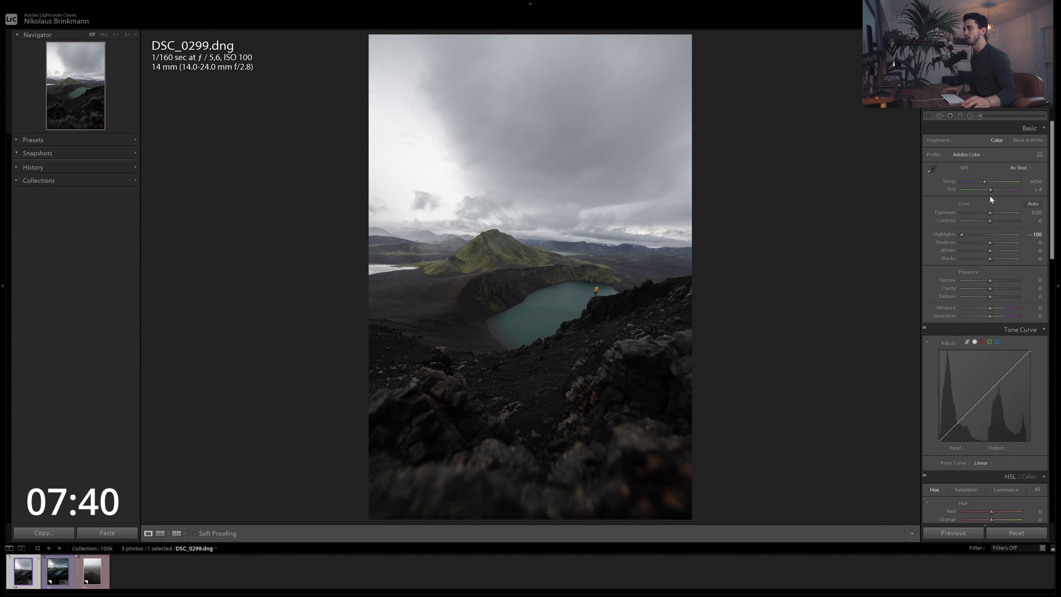
left_click_drag(991, 242, 1001, 242)
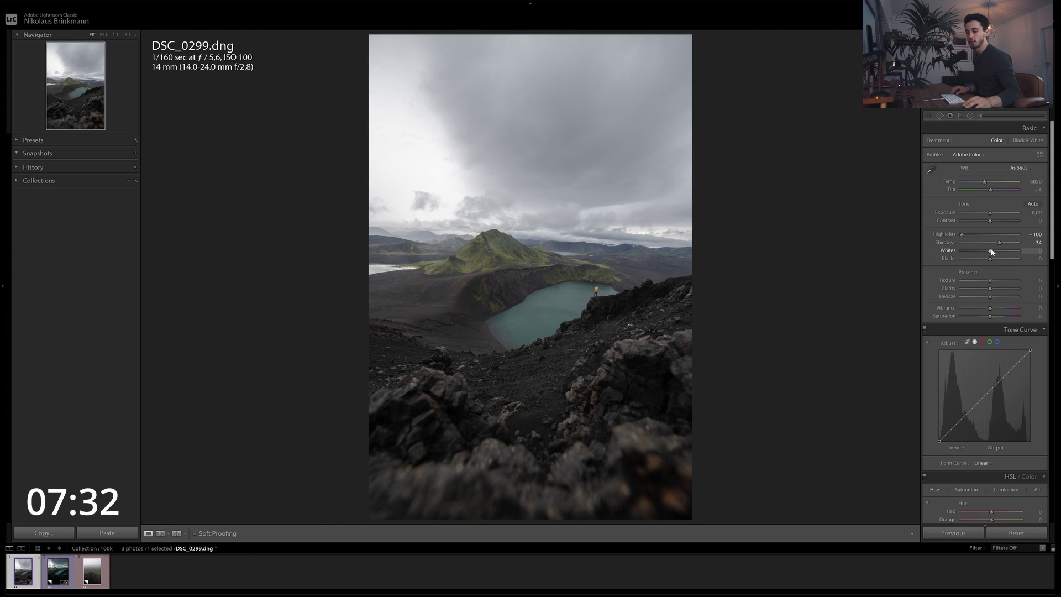
mouse_move(990, 251)
left_mouse_down()
mouse_move(1004, 254)
mouse_move(986, 260)
left_mouse_up()
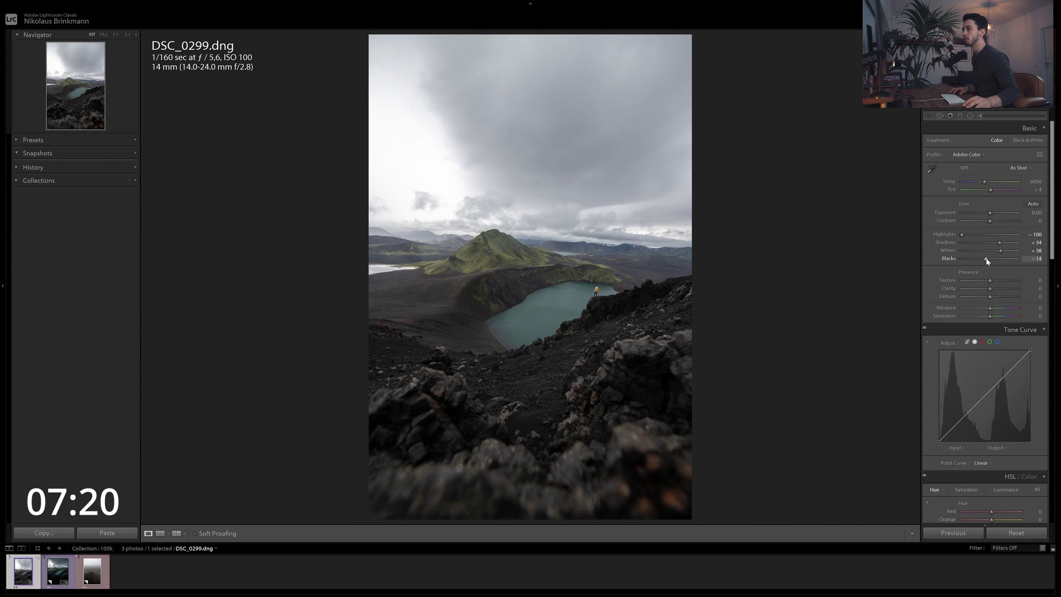
left_click_drag(985, 260, 983, 267)
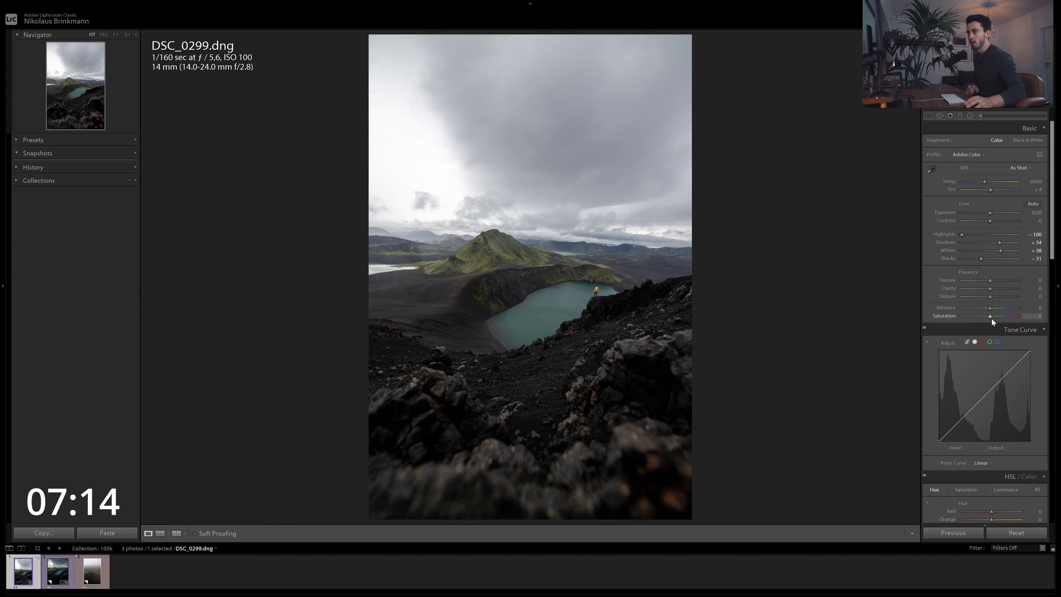
left_click_drag(990, 288, 996, 288)
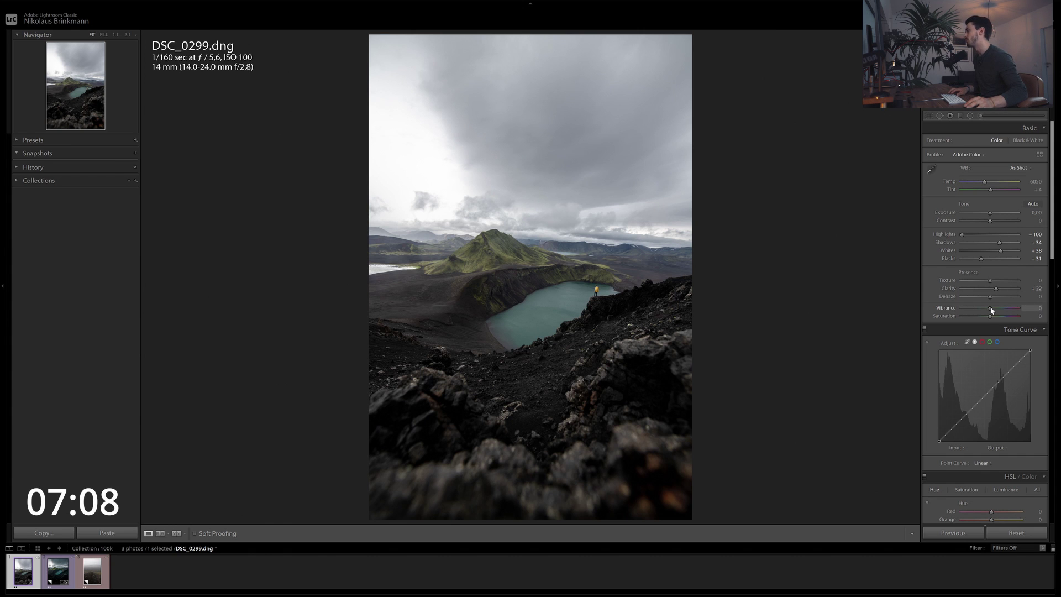
left_click_drag(998, 308, 999, 320)
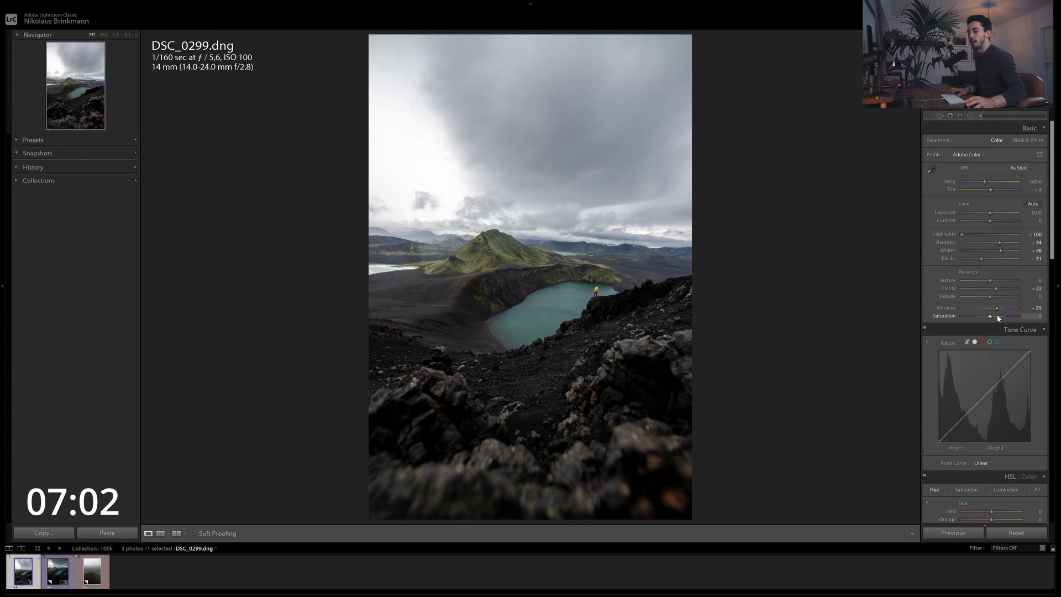
- Shape the tone curve into a gentle S with darker shadows and brighter highlights, and lift its black point to output 17
scroll(956, 369, "down", 3)
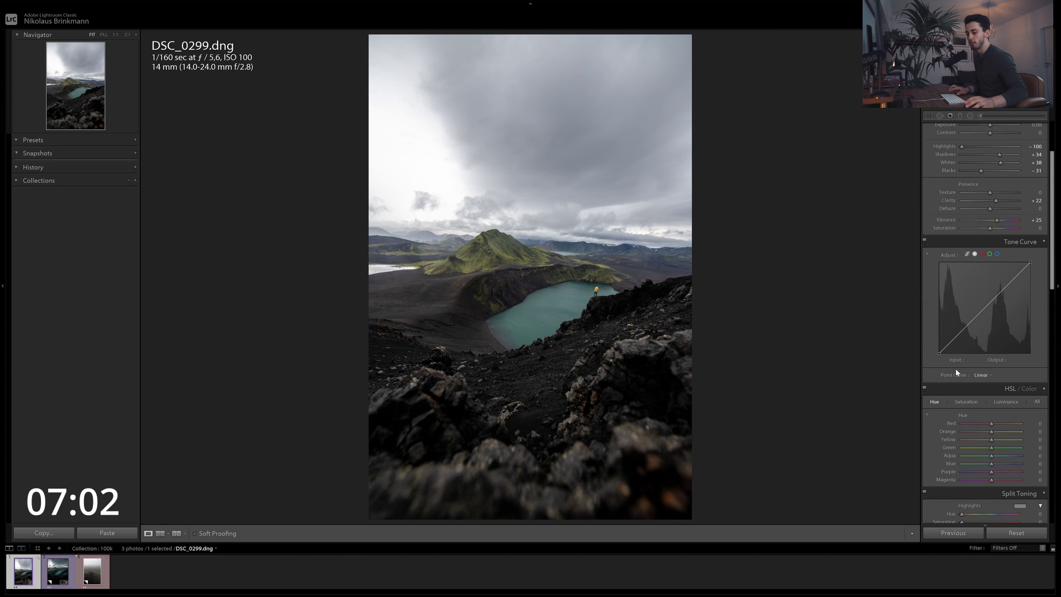
left_click(964, 329)
left_click_drag(1002, 290, 1003, 288)
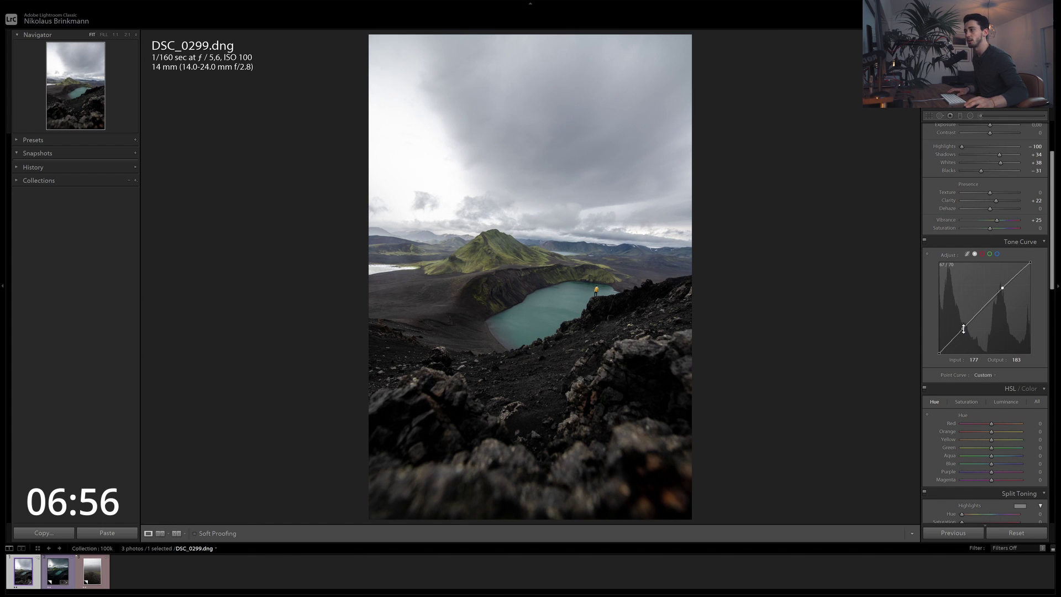
left_click_drag(964, 328, 964, 332)
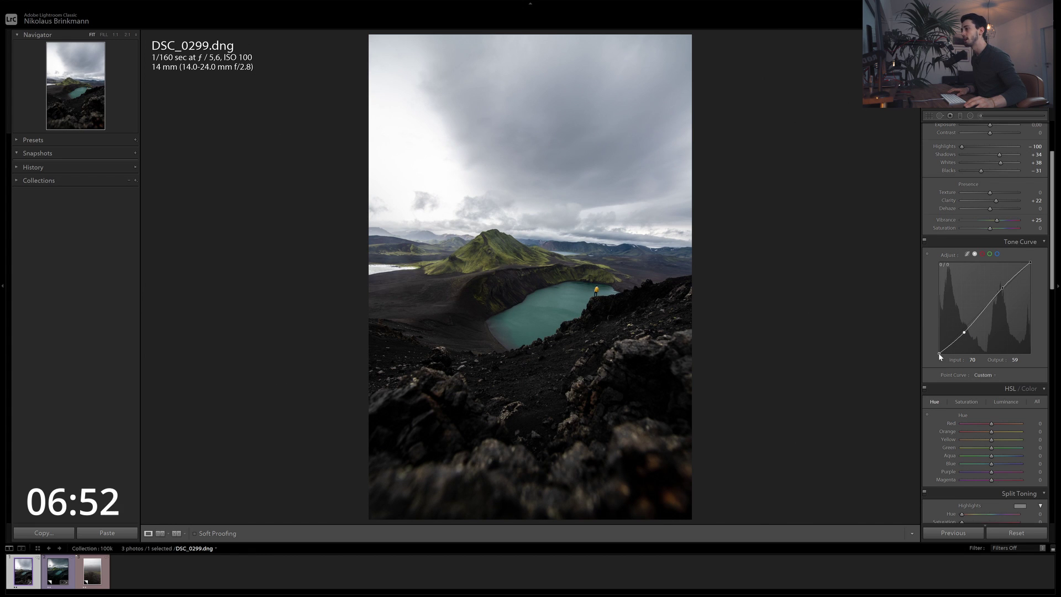
left_click_drag(938, 353, 935, 352)
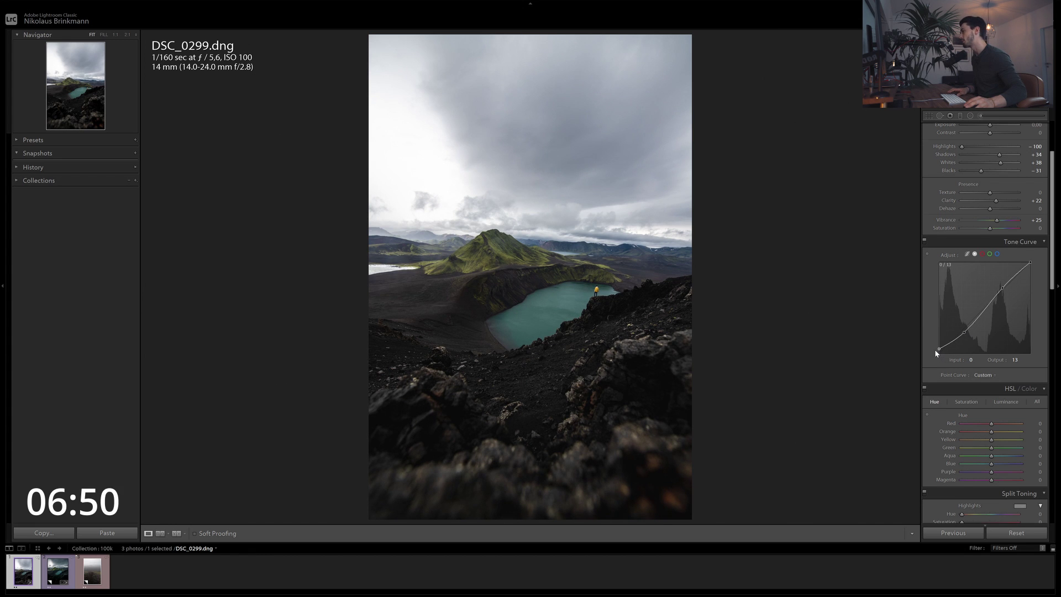
left_click_drag(1003, 289, 1003, 285)
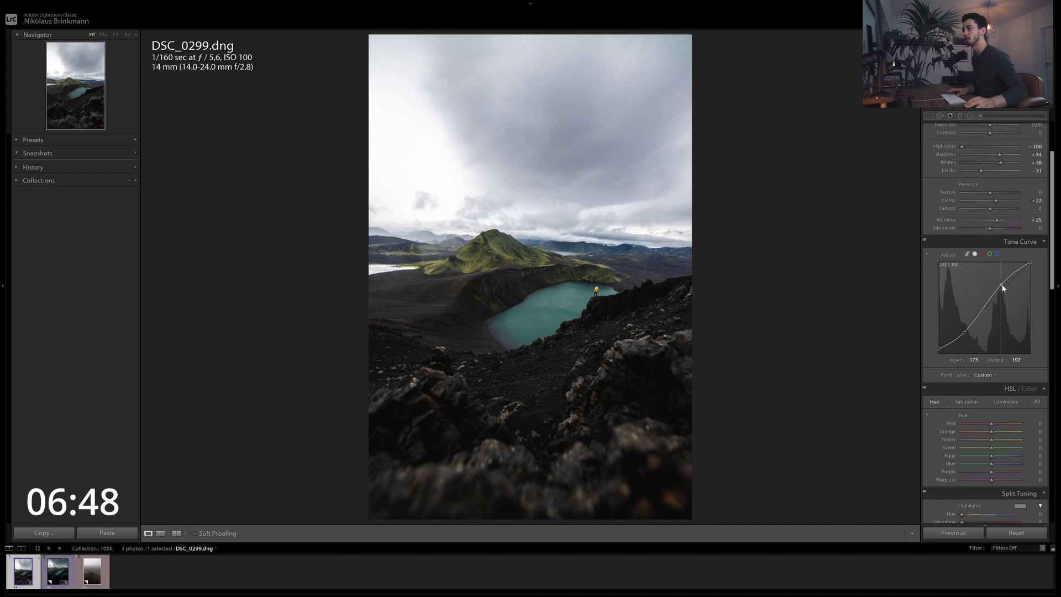
left_click(963, 332)
left_click_drag(963, 335, 937, 346)
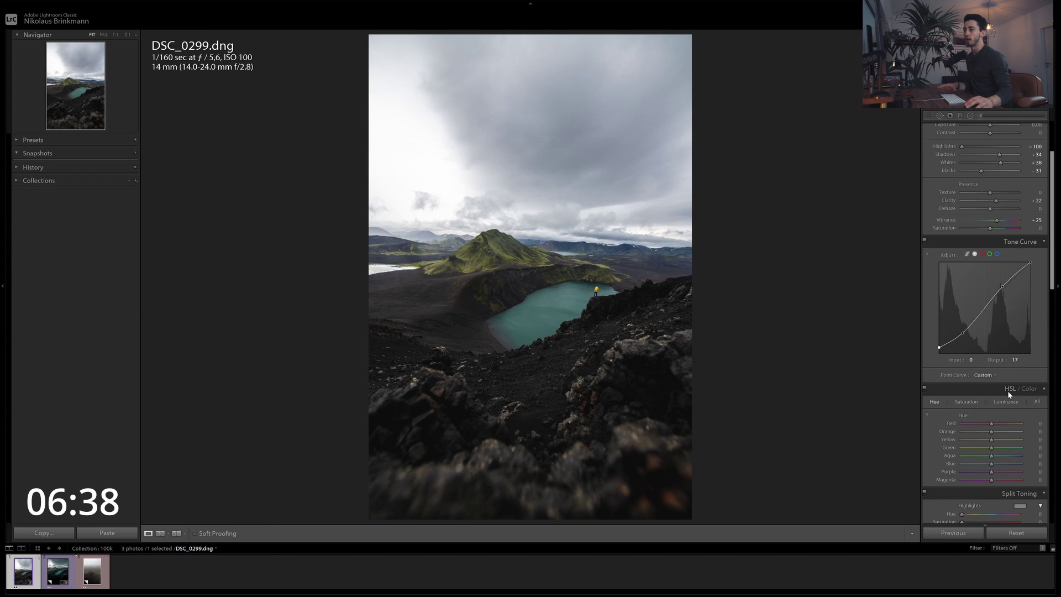
- Shift the HSL hues to Red +24, Orange +2, Green -28 and Blue about -19
scroll(1004, 390, "down", 3)
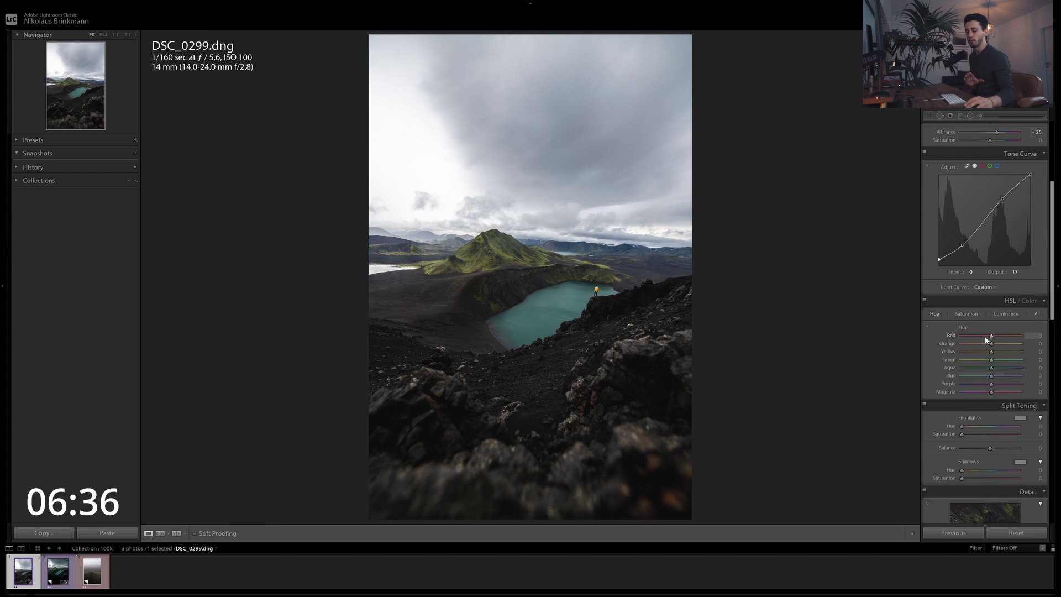
left_click_drag(1008, 337, 994, 338)
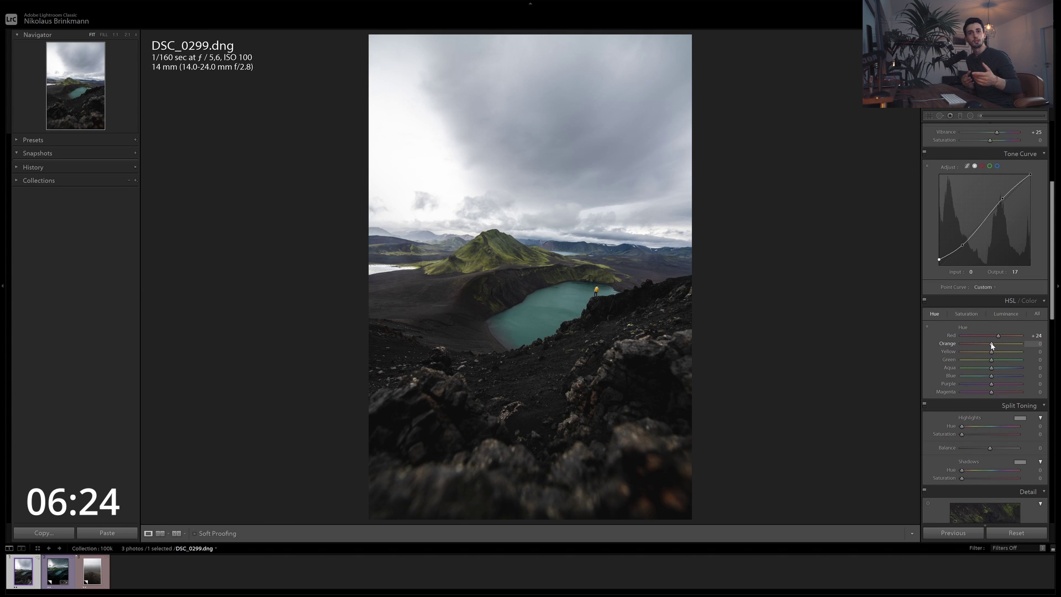
left_click_drag(992, 345, 994, 346)
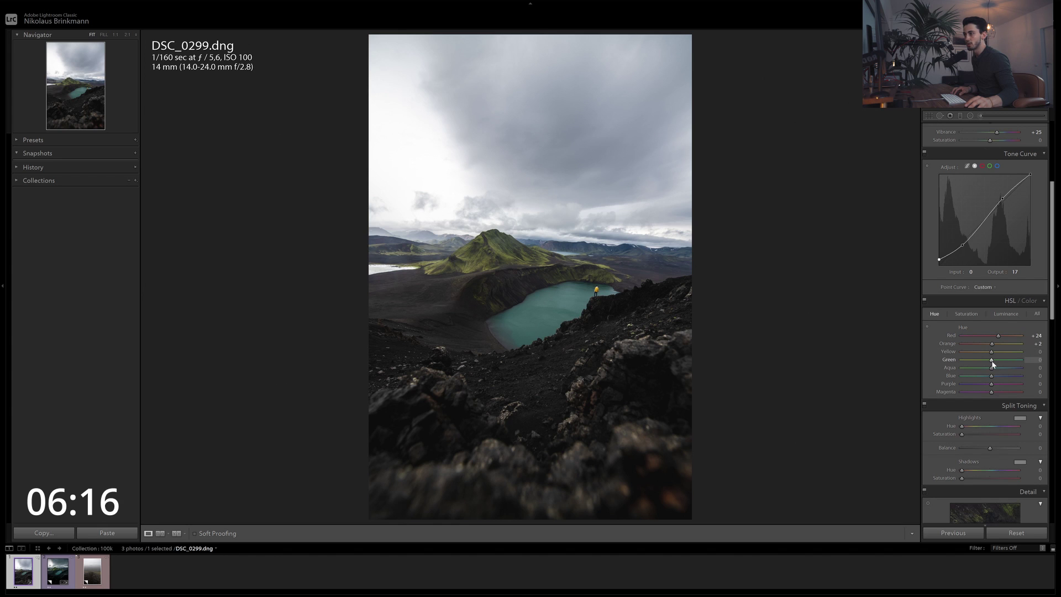
left_click_drag(993, 360, 986, 363)
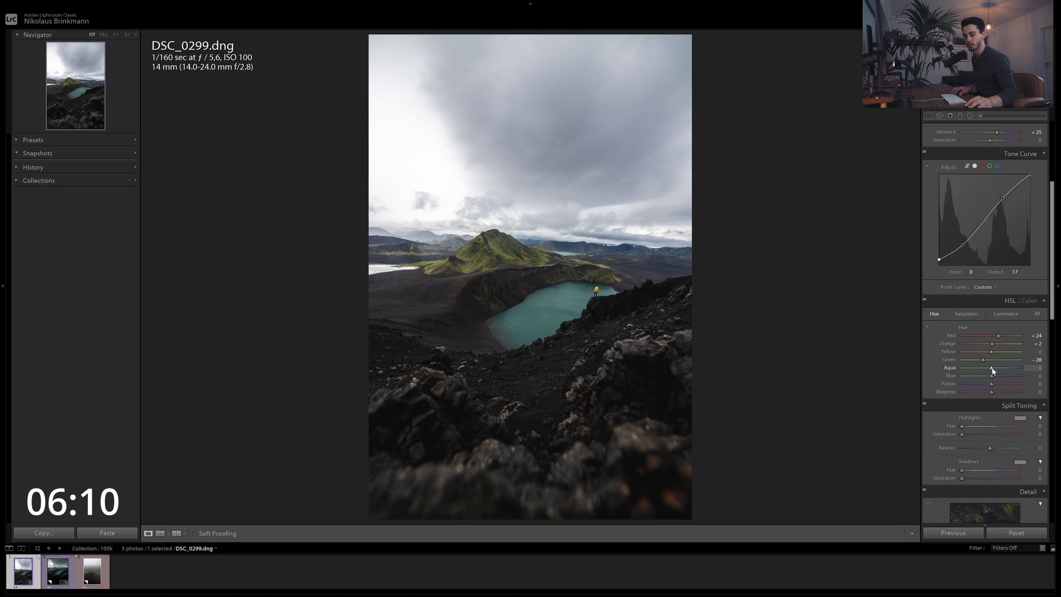
left_click_drag(992, 368, 989, 380)
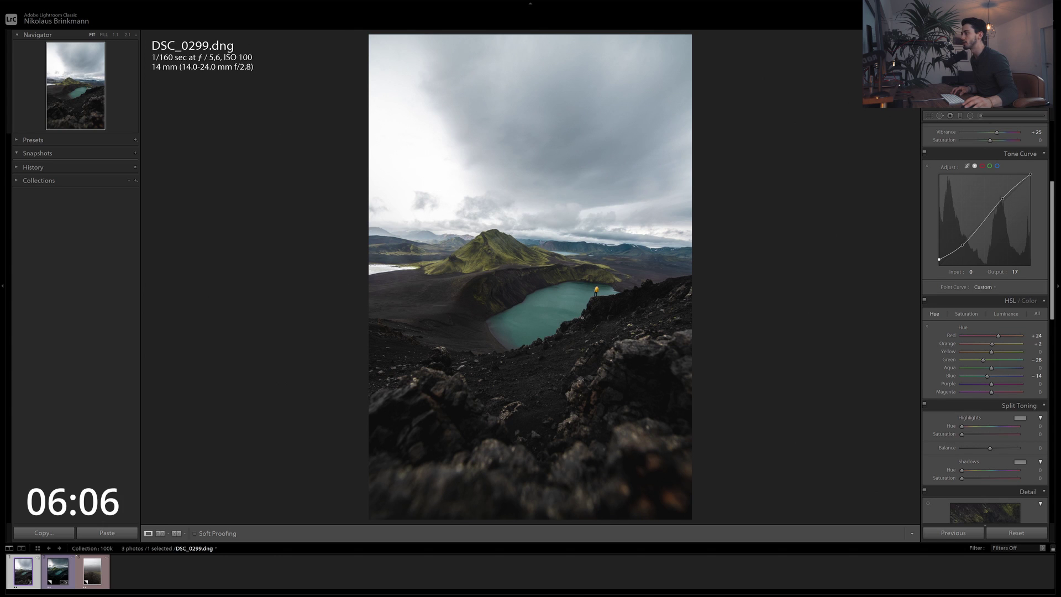
left_click_drag(988, 376, 988, 376)
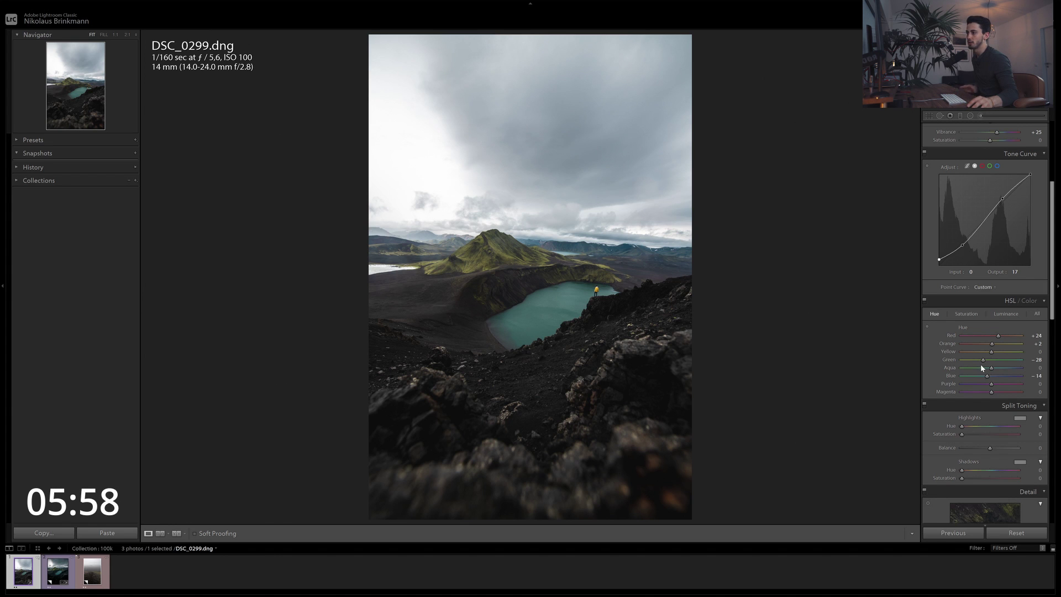
mouse_move(988, 376)
left_mouse_down()
mouse_move(1015, 376)
mouse_move(989, 378)
left_mouse_up()
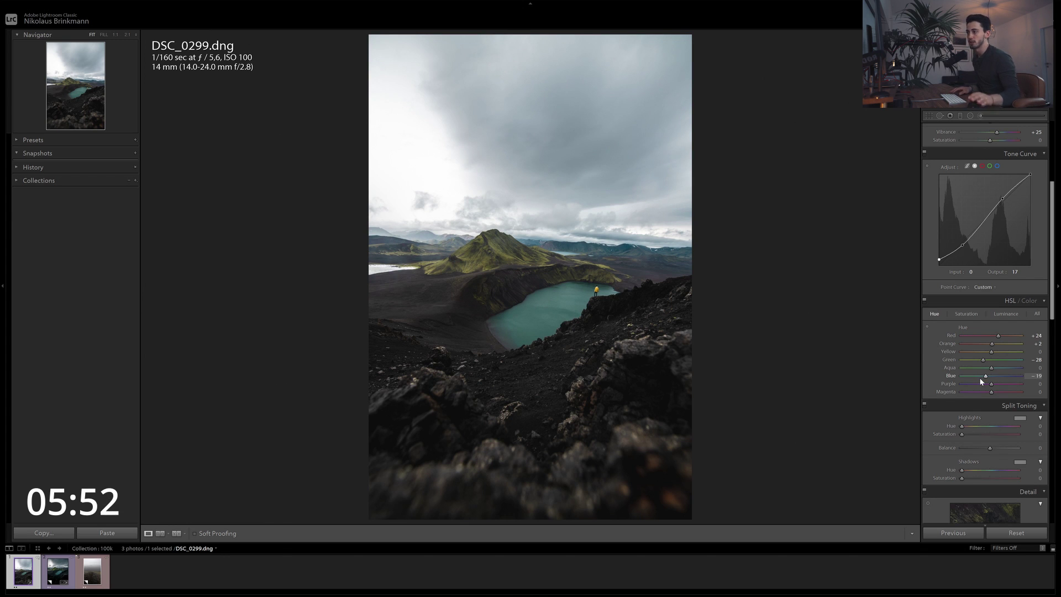
mouse_move(982, 382)
left_mouse_down()
mouse_move(930, 383)
mouse_move(973, 386)
left_mouse_up()
- Set the HSL saturation to Orange -80, Yellow +29, Green +14, Aqua +3, Blue -38, Purple -100 and Magenta -100
left_click(971, 314)
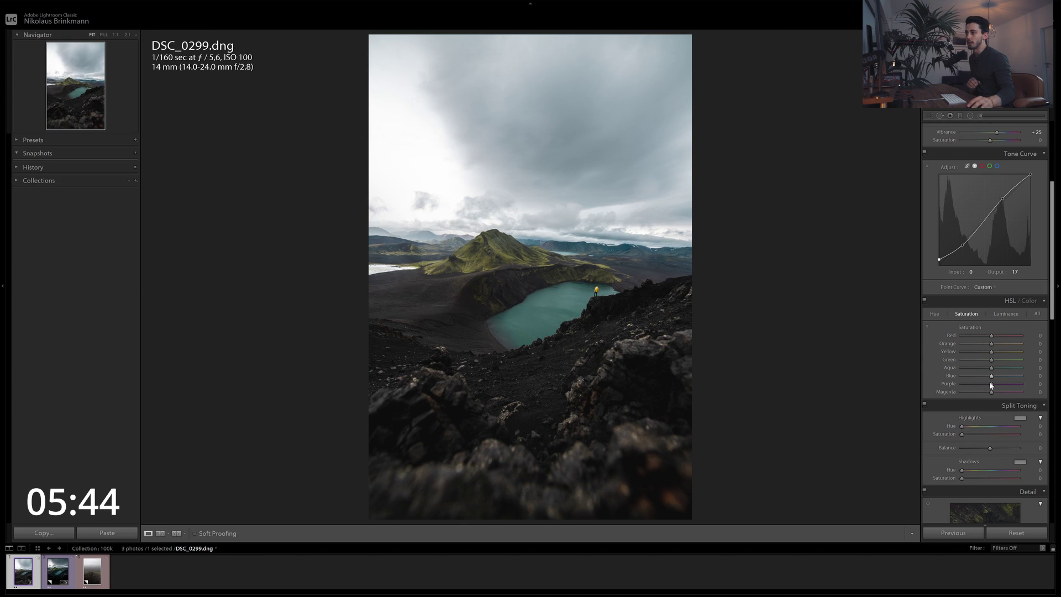
left_click_drag(993, 386, 903, 393)
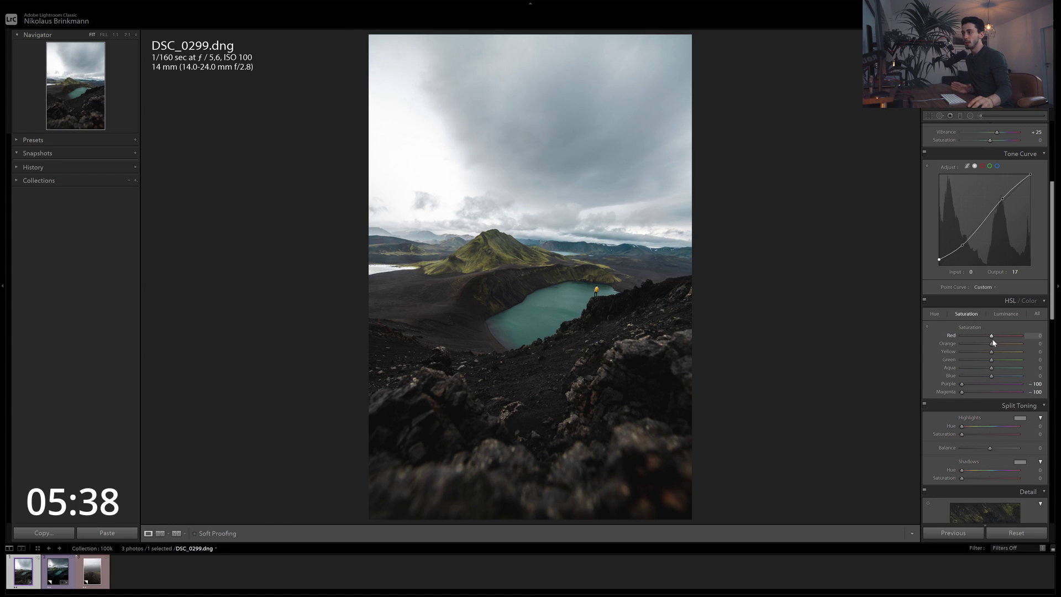
left_click_drag(992, 335, 993, 336)
double_click(950, 335)
mouse_move(992, 344)
left_mouse_down()
mouse_move(962, 347)
mouse_move(1000, 357)
left_mouse_up()
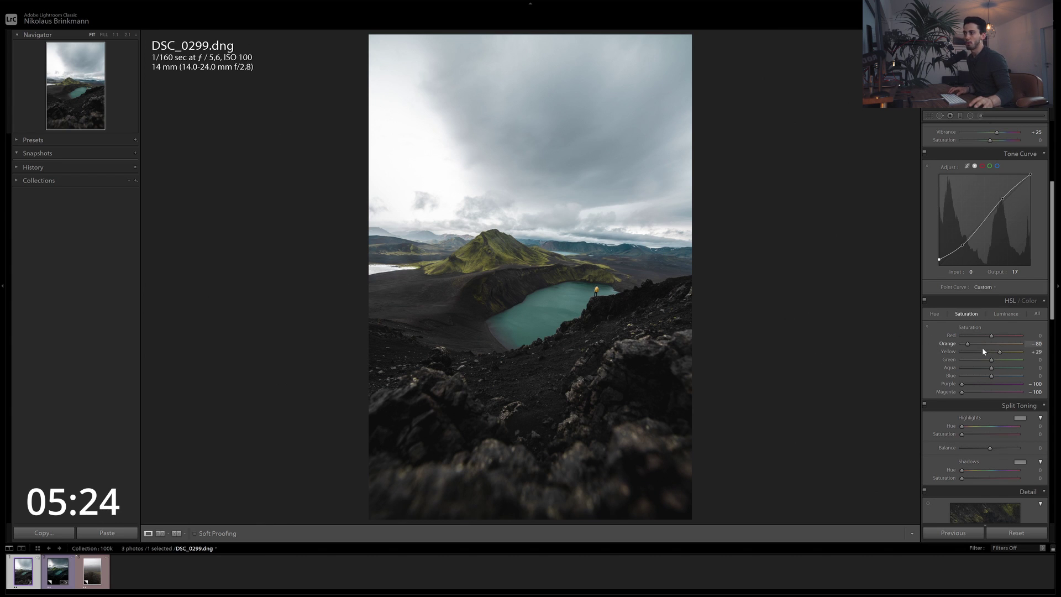
mouse_move(991, 365)
left_mouse_down()
mouse_move(1005, 365)
mouse_move(996, 361)
left_mouse_up()
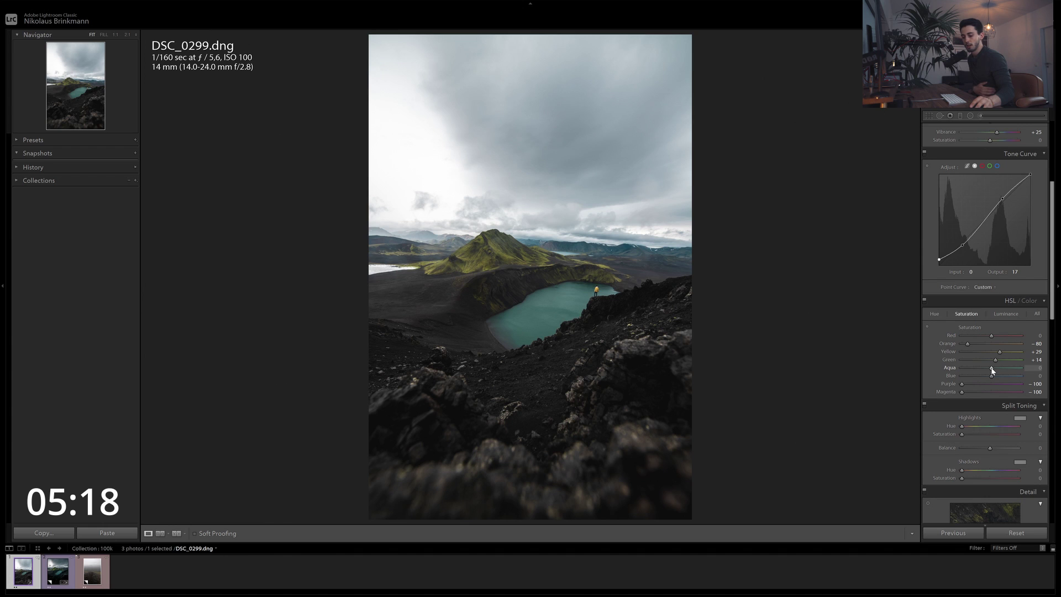
mouse_move(992, 369)
left_mouse_down()
mouse_move(975, 369)
mouse_move(992, 377)
mouse_move(982, 376)
left_mouse_up()
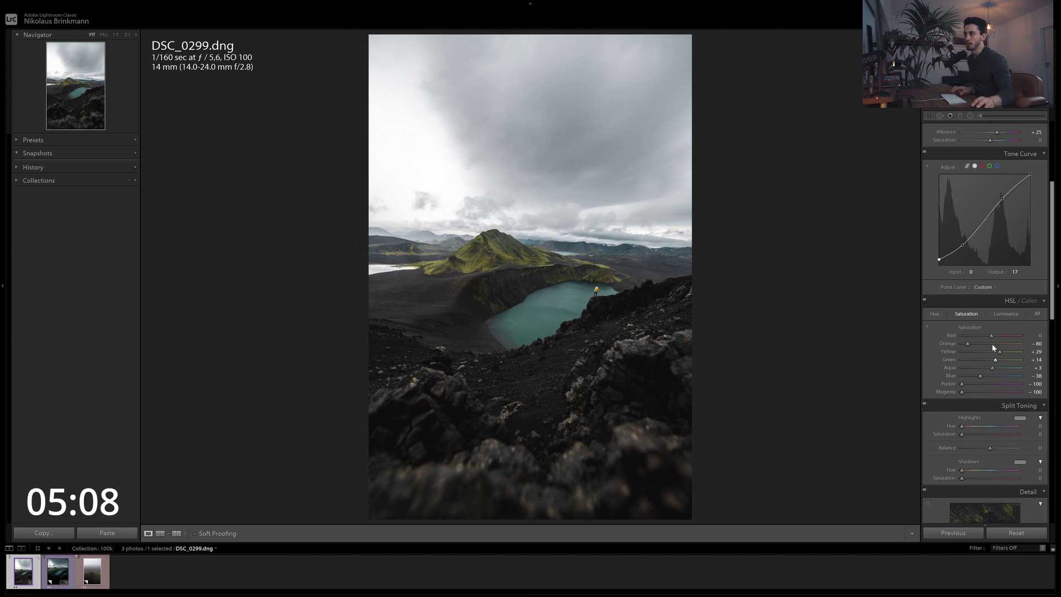
- Set the HSL luminance to Orange +34, Yellow +53, Green +42, Aqua +78, Blue -100, Purple -88 and Magenta -60
left_click(1006, 314)
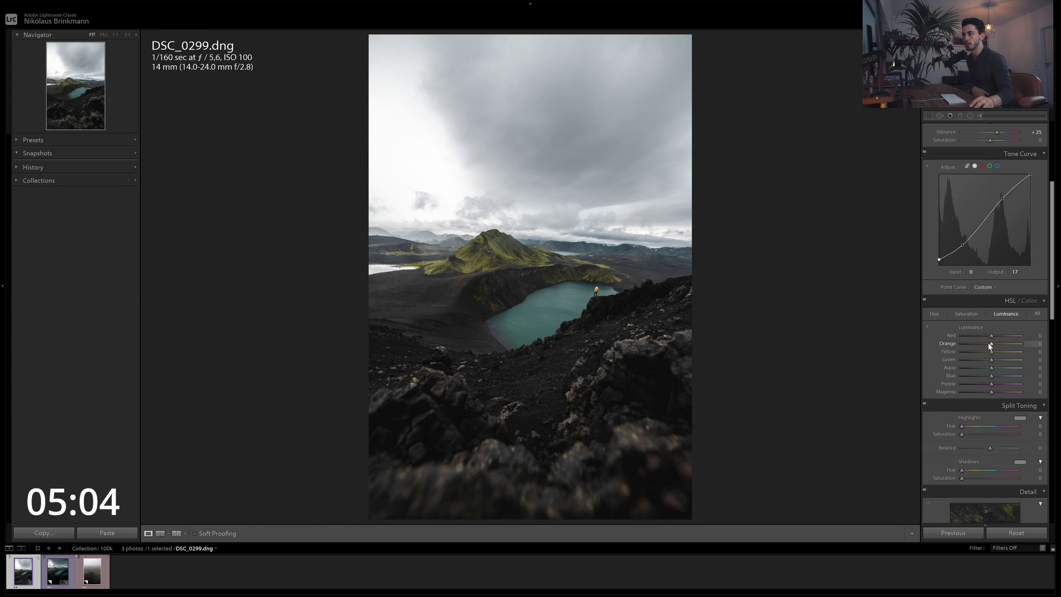
mouse_move(992, 346)
left_mouse_down()
mouse_move(1017, 351)
mouse_move(997, 351)
mouse_move(1007, 351)
left_mouse_up()
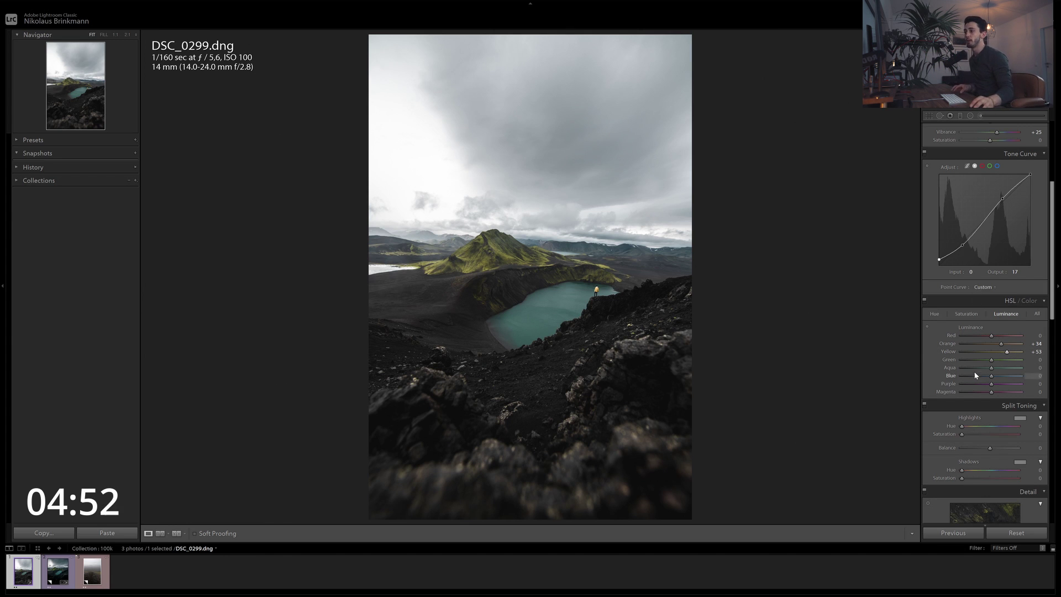
mouse_move(992, 360)
left_mouse_down()
mouse_move(982, 360)
mouse_move(1002, 362)
left_mouse_up()
key("ctrl+z")
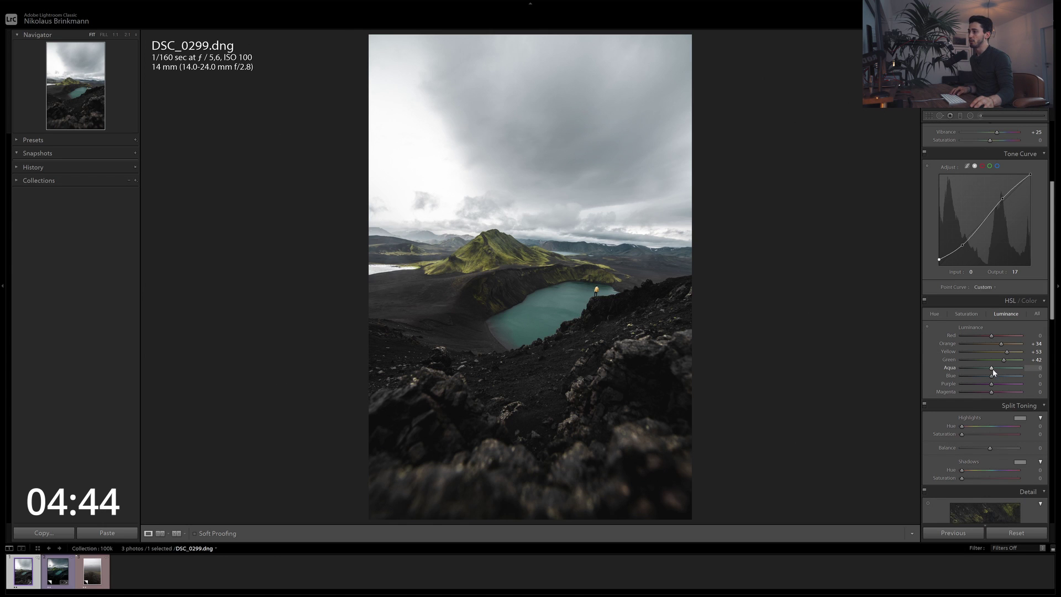
left_click_drag(993, 369, 1016, 367)
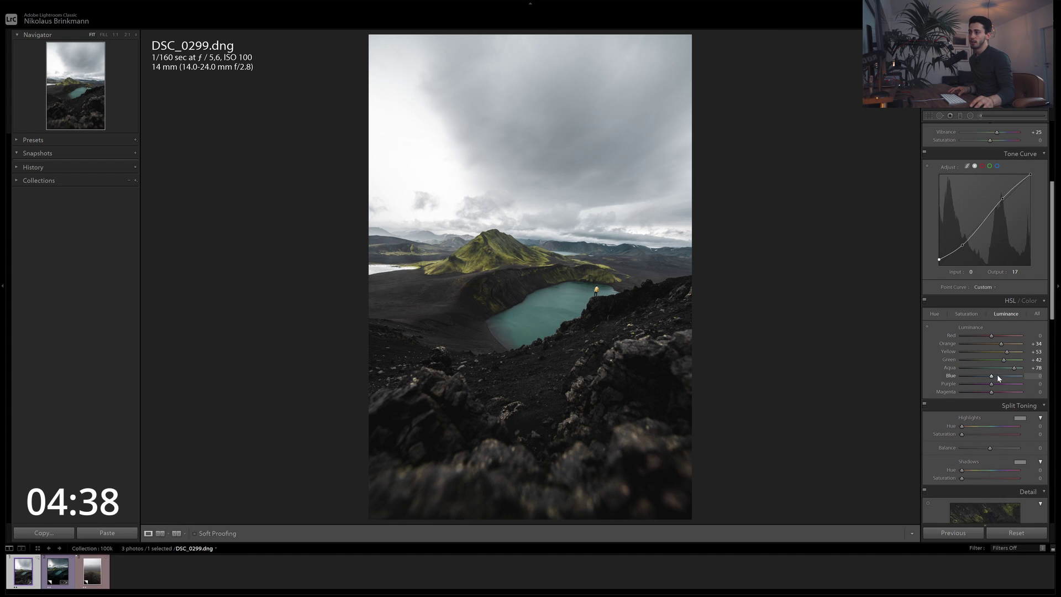
left_click_drag(993, 375, 963, 381)
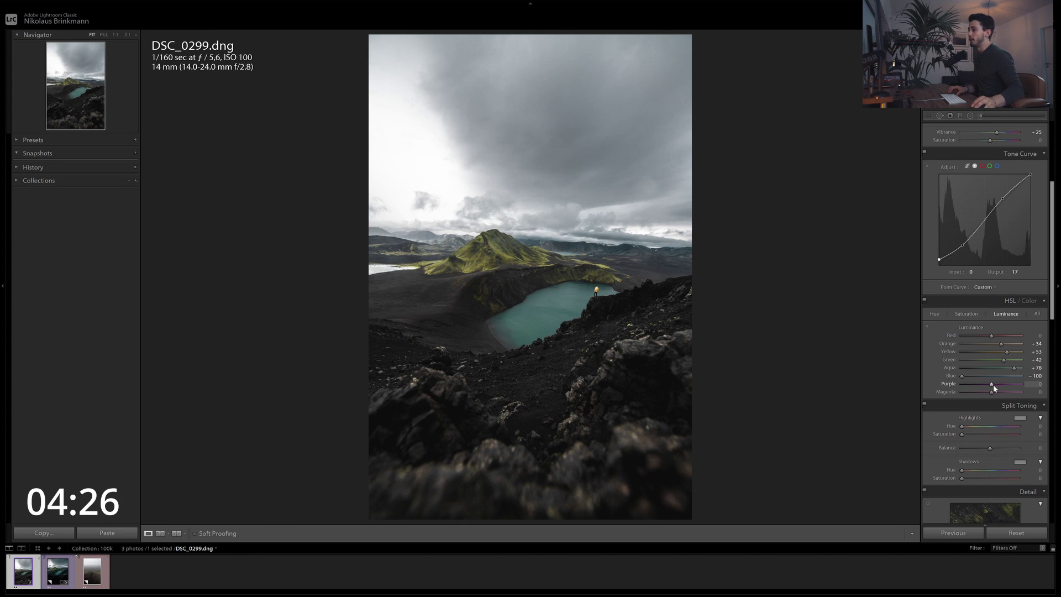
left_click_drag(1011, 384, 955, 387)
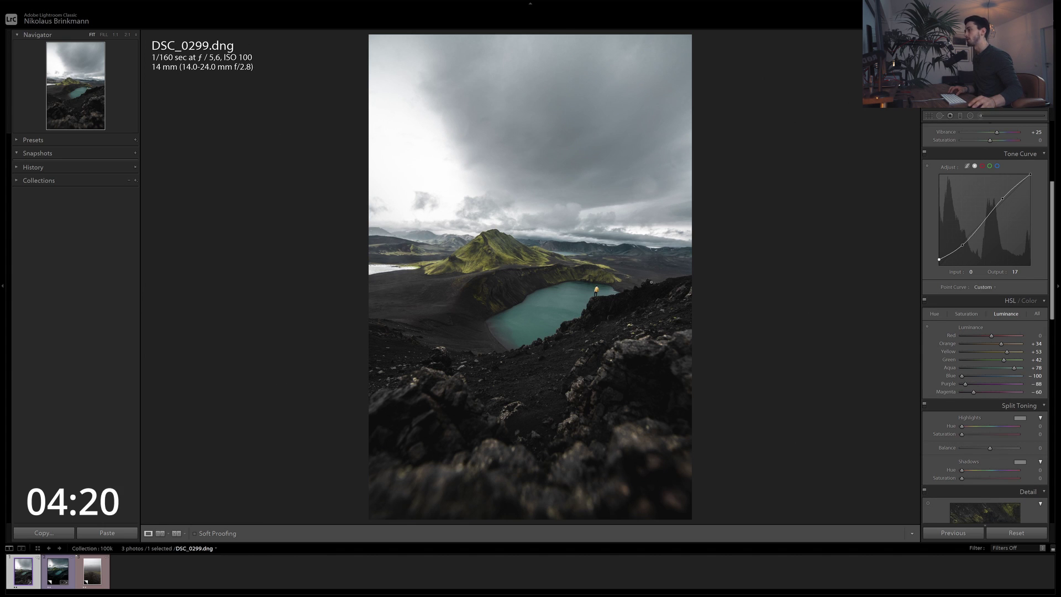
- Set the split toning highlights to hue 50 and saturation 6, and the shadows hue to 200
left_click(1020, 418)
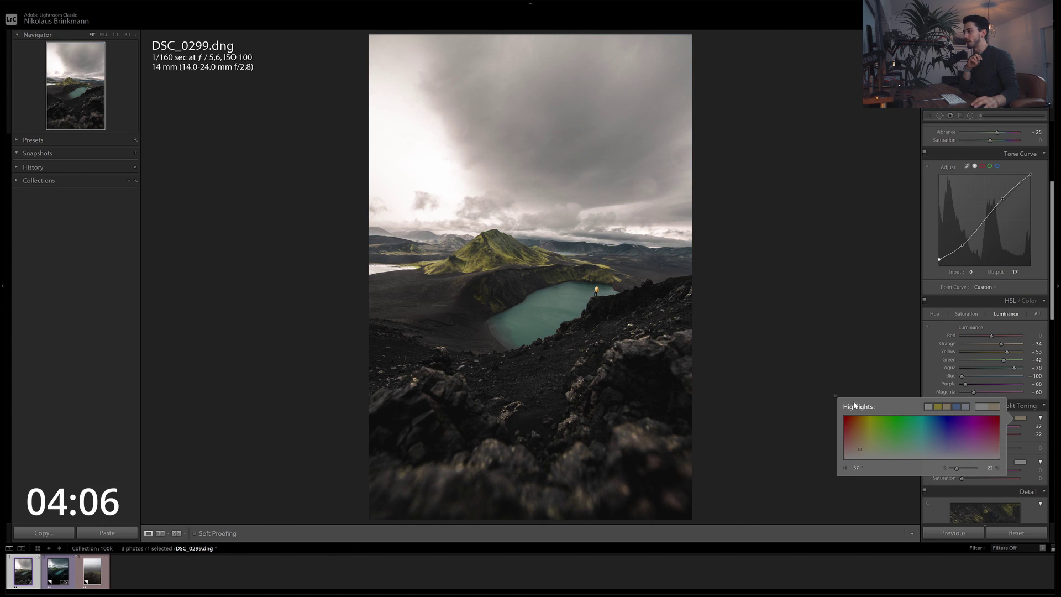
left_click_drag(955, 471, 953, 472)
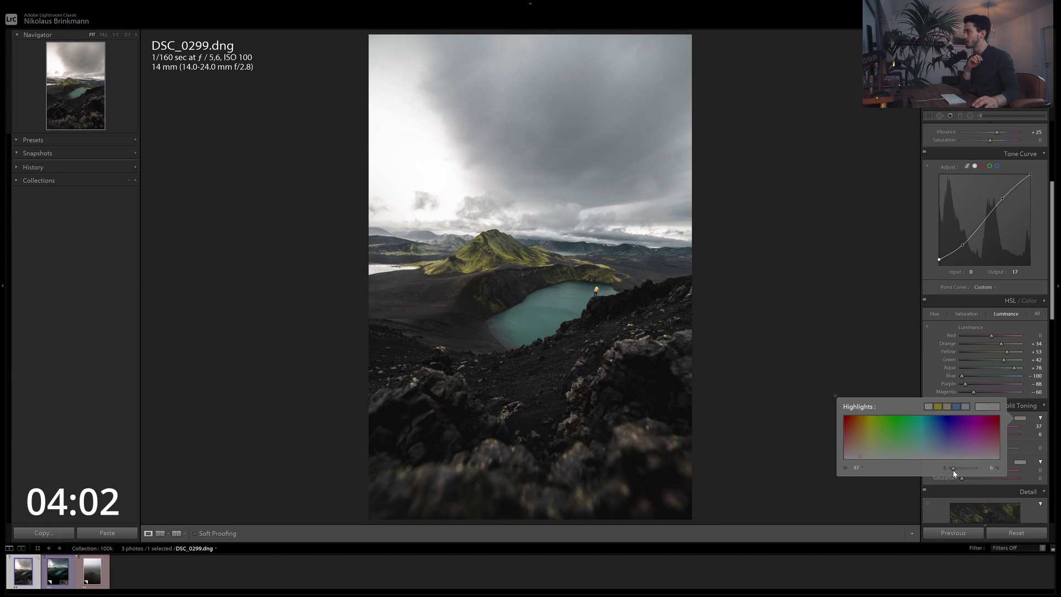
left_click(1036, 435)
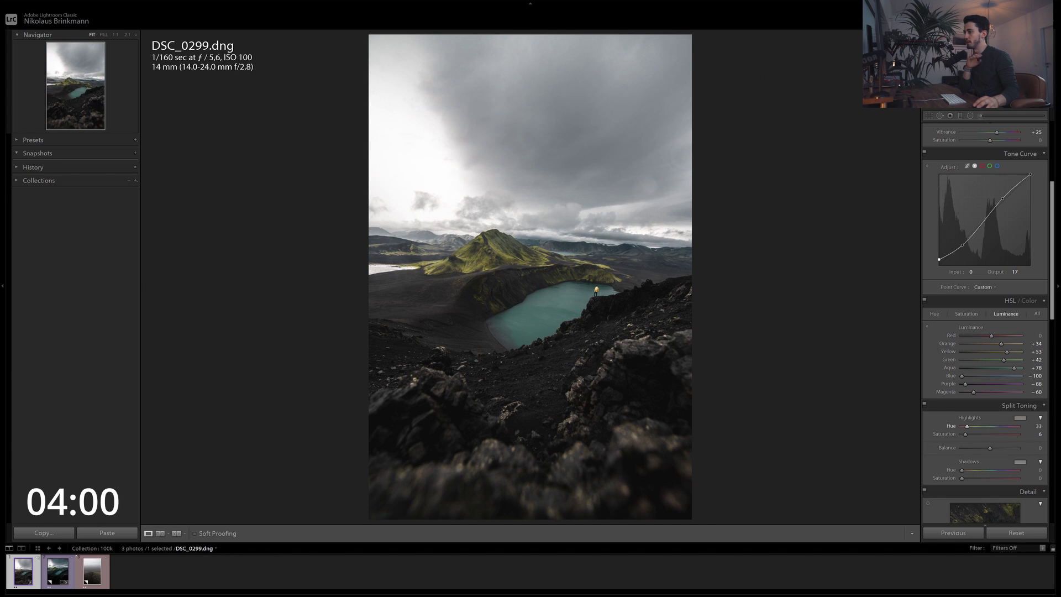
left_click(1037, 471)
type("200")
key("Return")
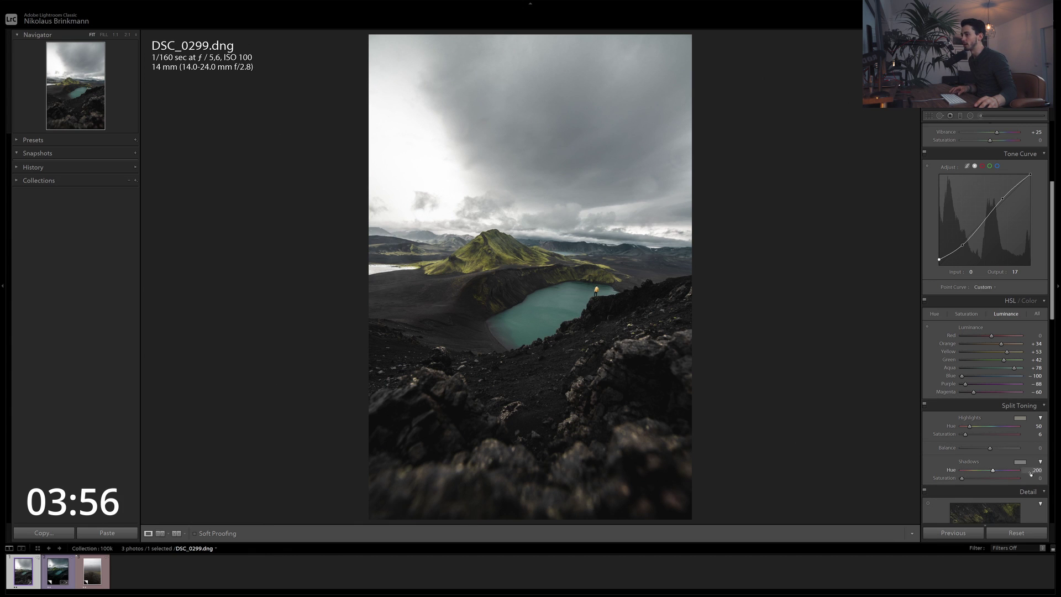
- Set the split toning shadows to hue 213 and saturation 14
left_click_drag(1043, 481, 1050, 481)
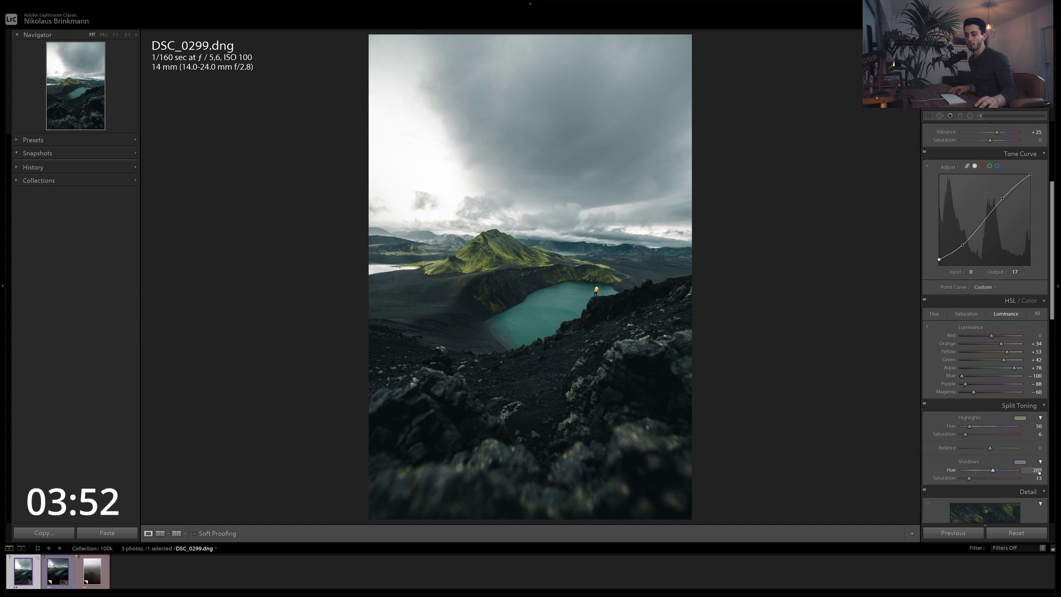
key("ctrl+z")
left_click_drag(970, 478, 969, 478)
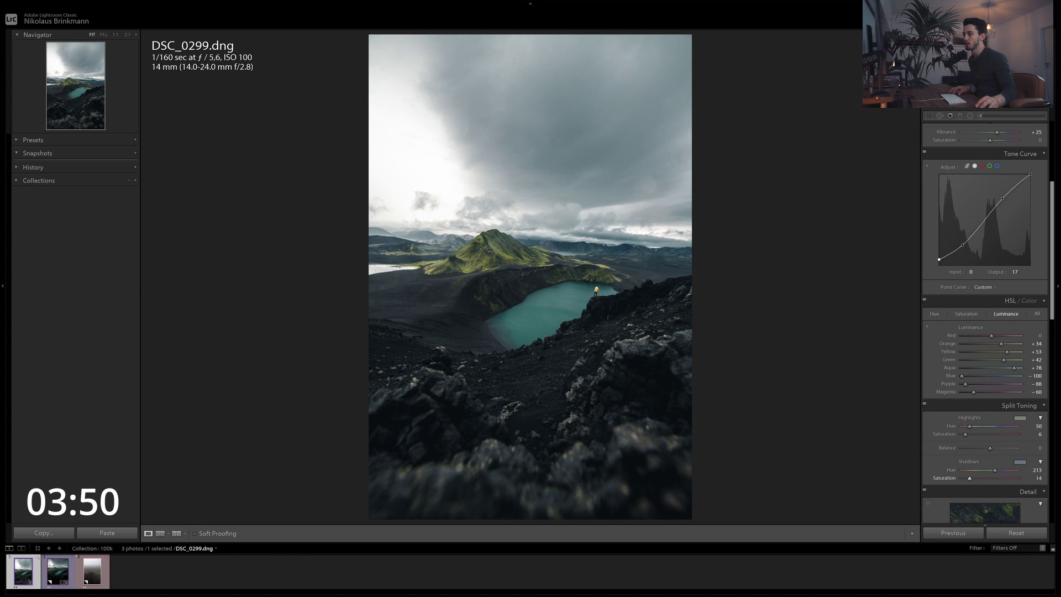
- Turn on Remove Chromatic Aberration in the lens corrections and check the mountain at 1:1 magnification
scroll(969, 403, "down", 5)
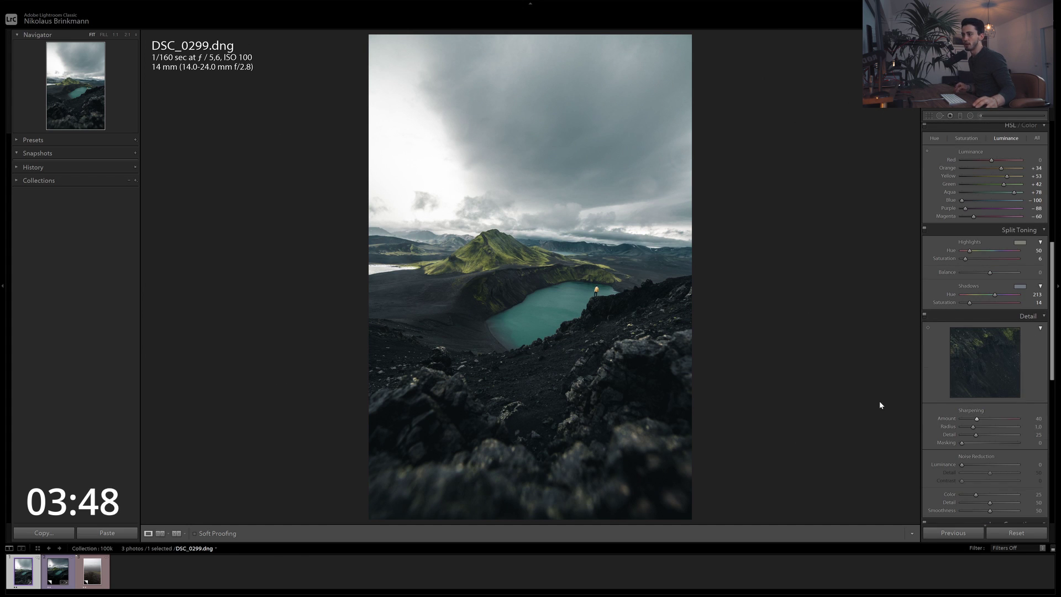
scroll(975, 351, "down", 5)
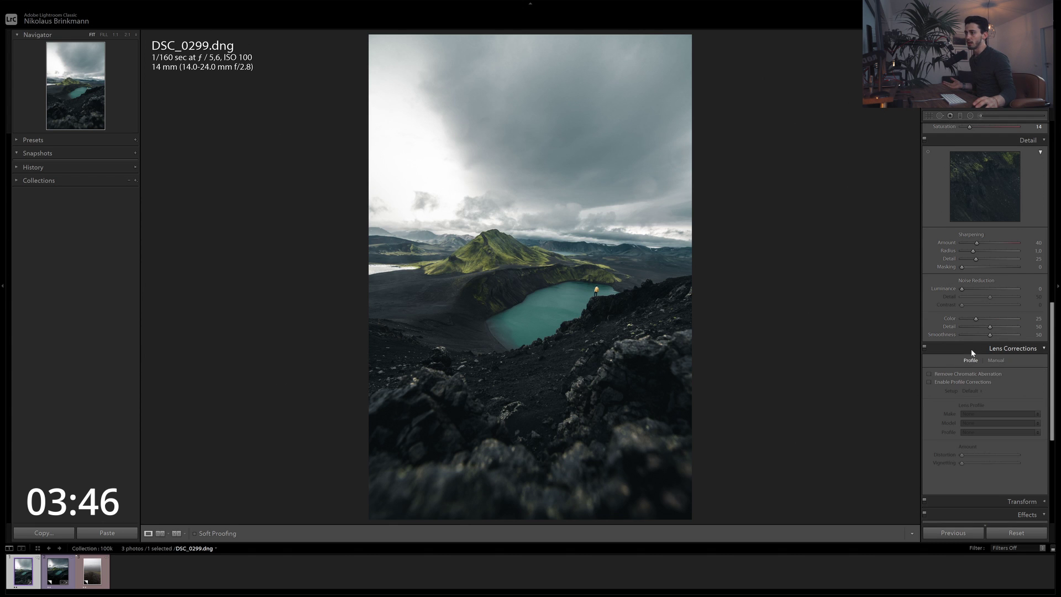
left_click(670, 313)
left_click_drag(669, 313, 833, 384)
left_click(929, 374)
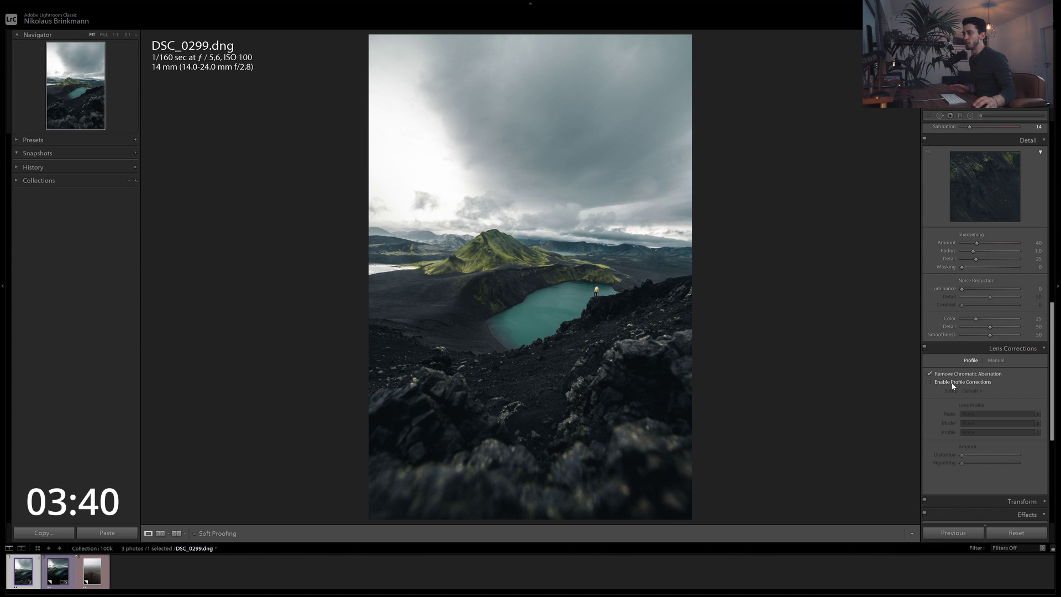
scroll(949, 381, "down", 3)
left_click(520, 257)
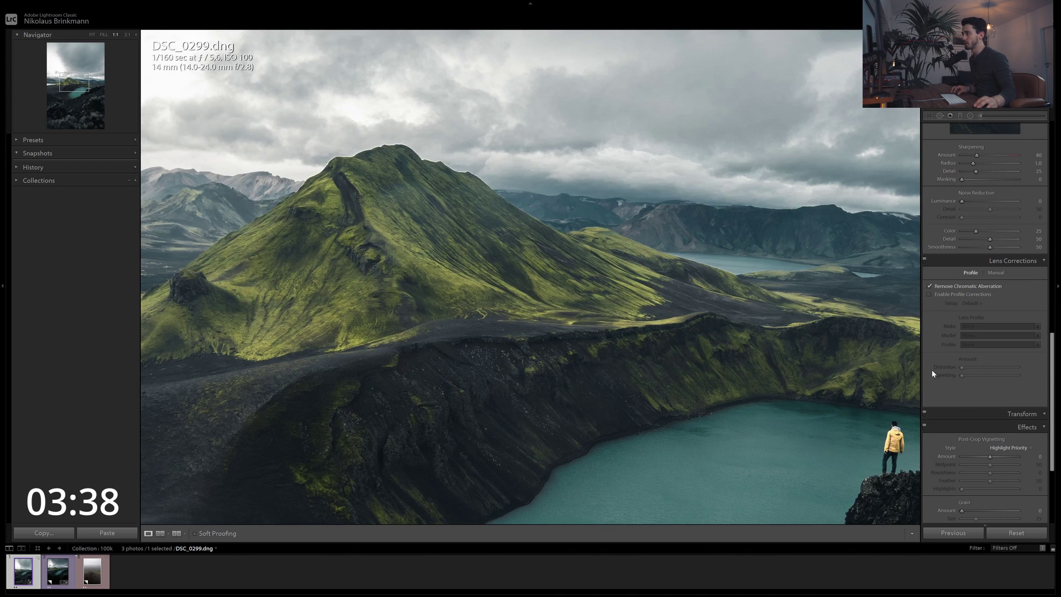
left_click_drag(685, 374, 569, 225)
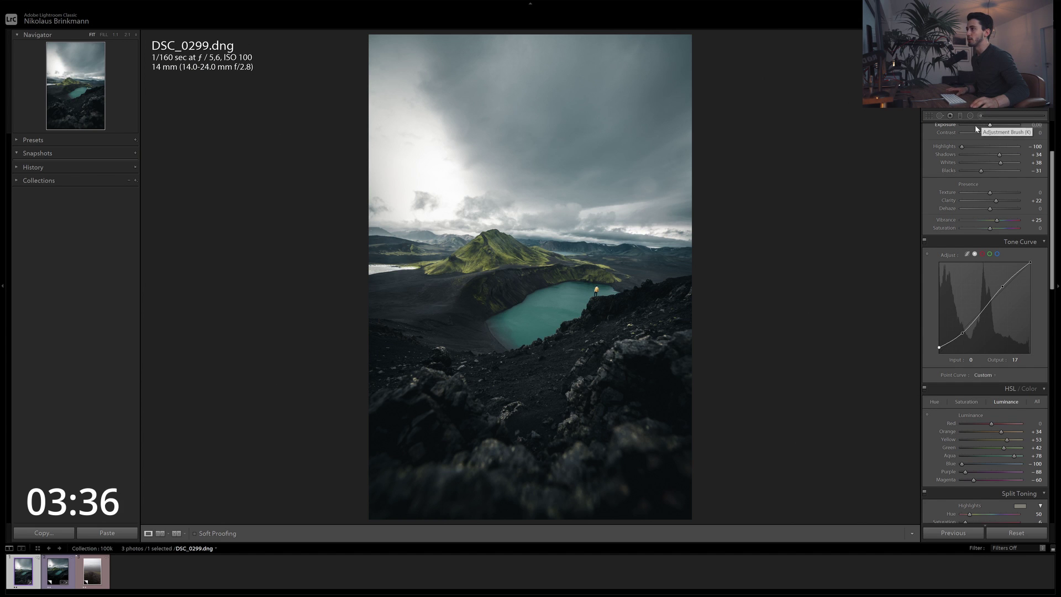
- Add a slightly tilted graduated filter over the sky with exposure -0.47, highlights -100, shadows 0, clarity 39 and dehaze -3
left_click(959, 116)
left_click_drag(561, 176, 545, 280)
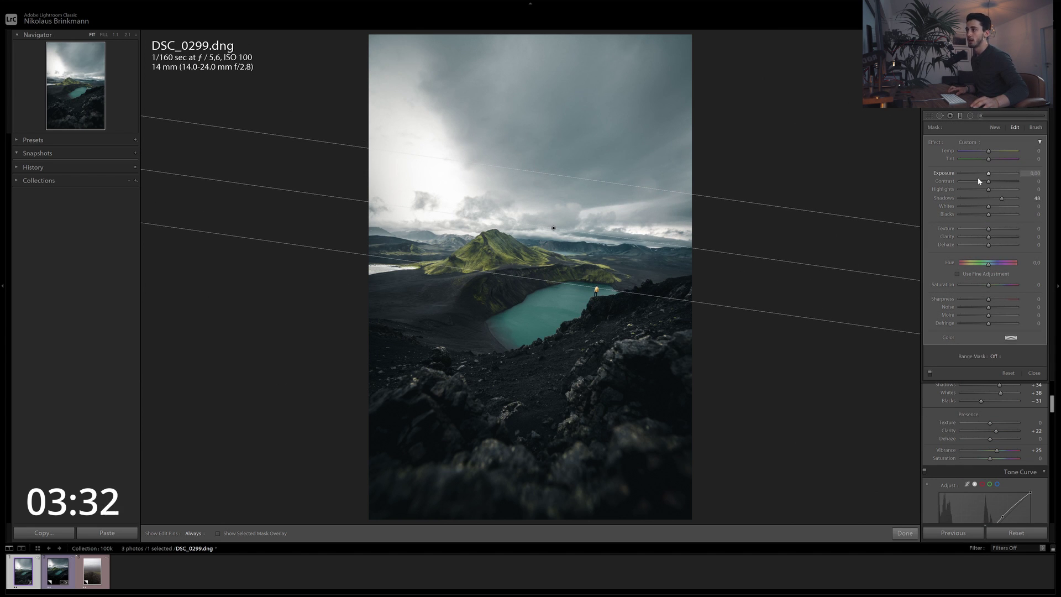
left_click_drag(989, 173, 985, 173)
double_click(954, 200)
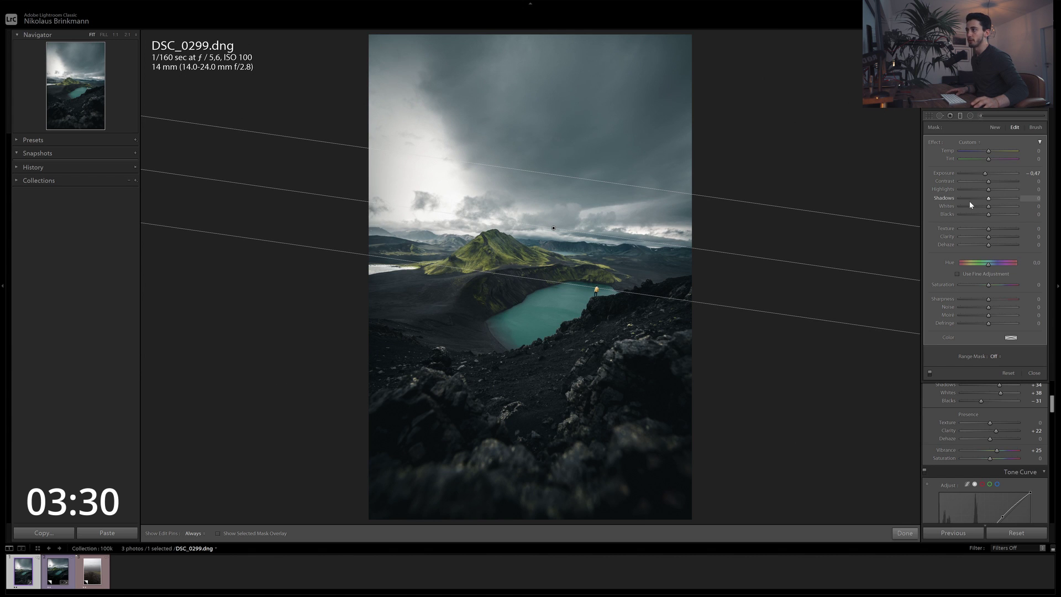
left_click_drag(944, 189, 932, 191)
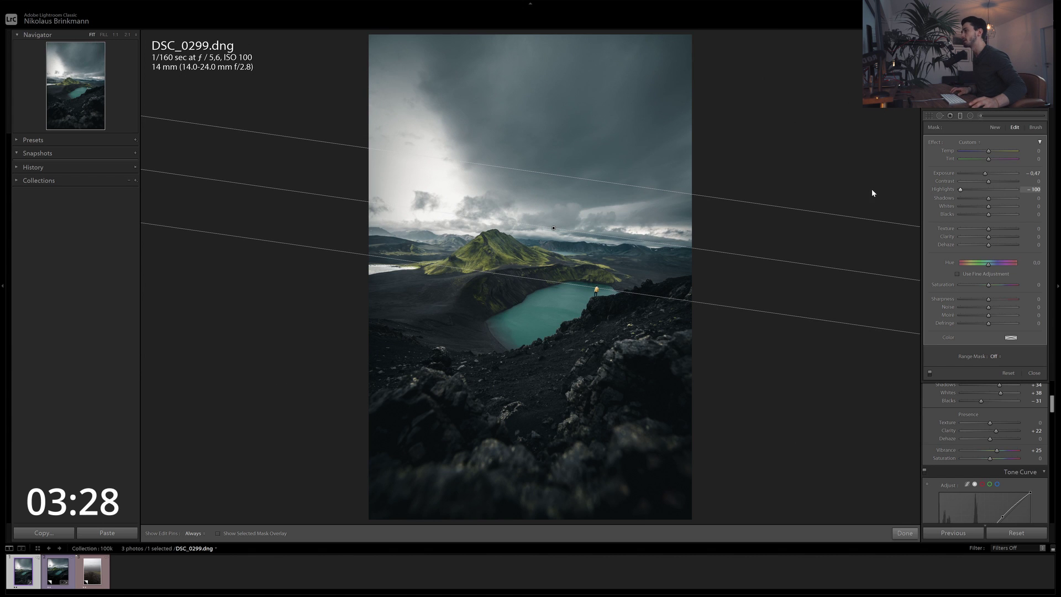
left_click_drag(997, 238, 993, 247)
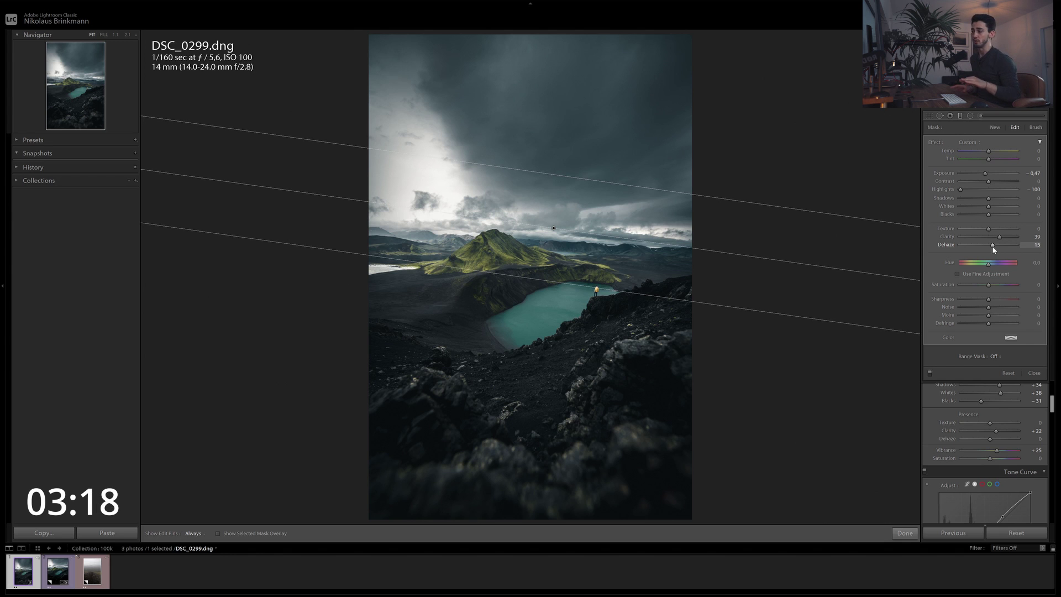
mouse_move(993, 245)
left_mouse_down()
mouse_move(971, 245)
mouse_move(1000, 245)
mouse_move(986, 248)
left_mouse_up()
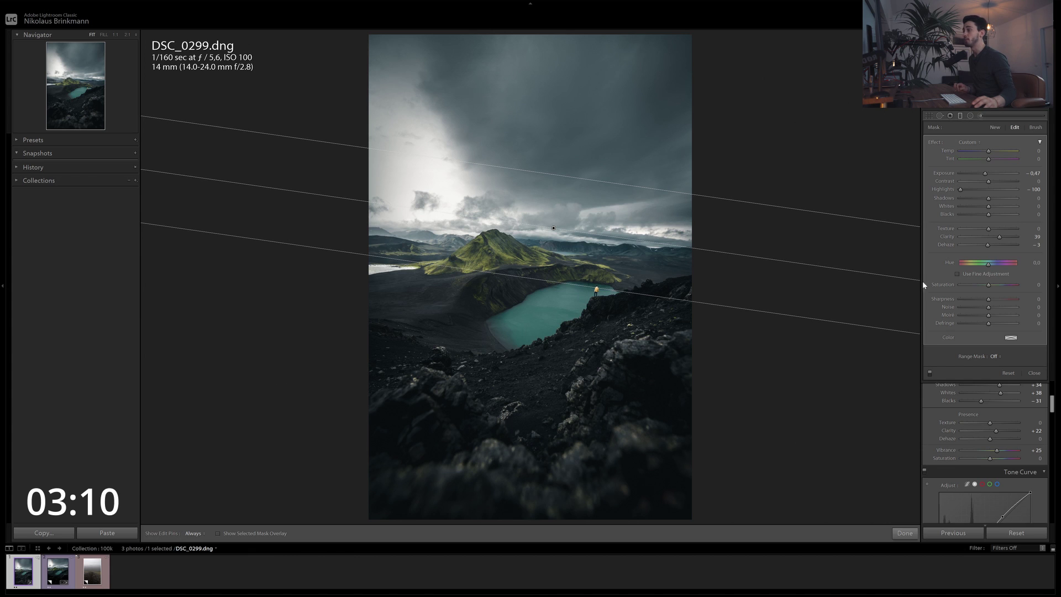
left_click(906, 533)
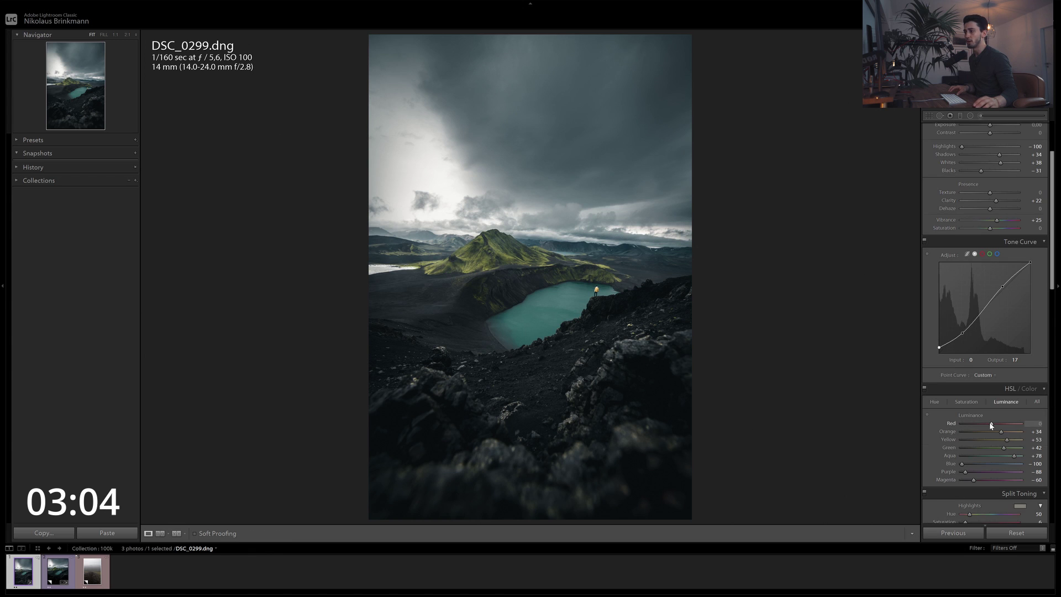
- Raise the HSL saturation to Yellow +69, Green +17 and Aqua +41
left_click(976, 403)
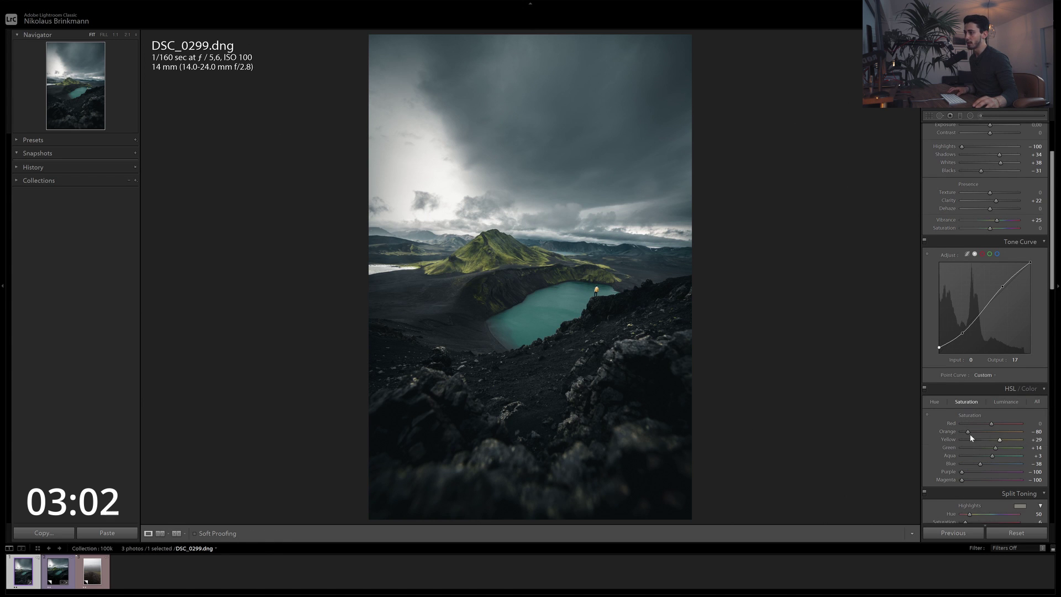
mouse_move(1001, 440)
left_mouse_down()
mouse_move(1010, 450)
mouse_move(995, 450)
left_mouse_up()
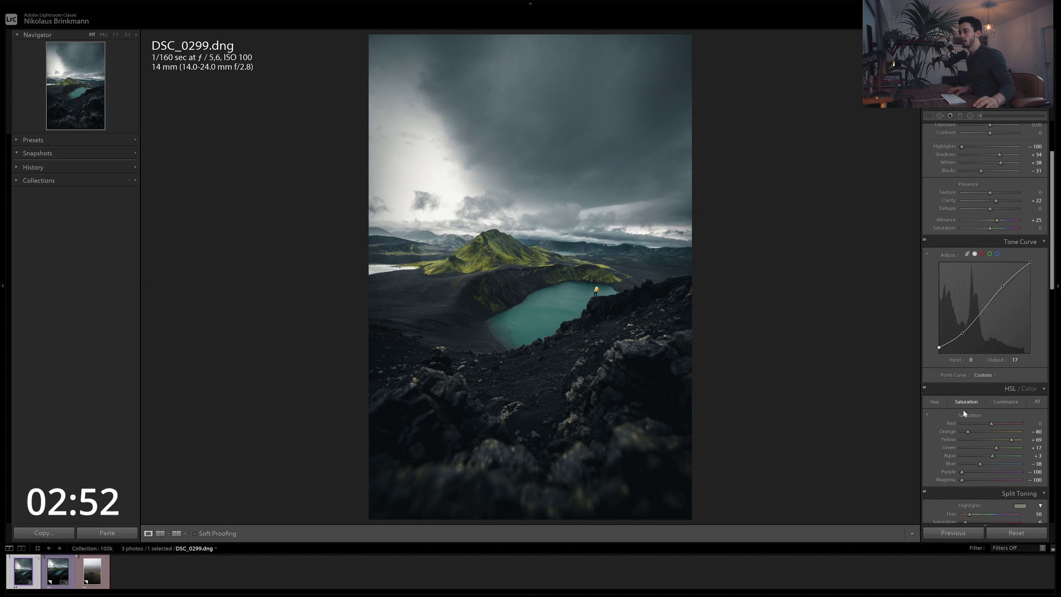
left_click_drag(997, 457, 1005, 460)
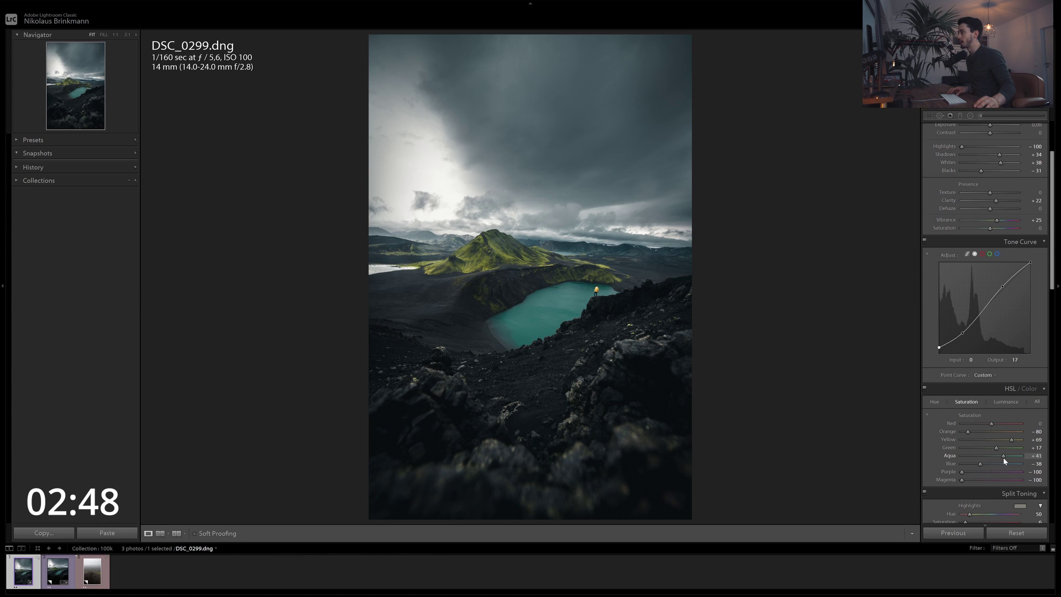
- Paint an adjustment brush mask over the lake with size 30, feather 50, flow 100 and Auto Mask on
left_click(981, 115)
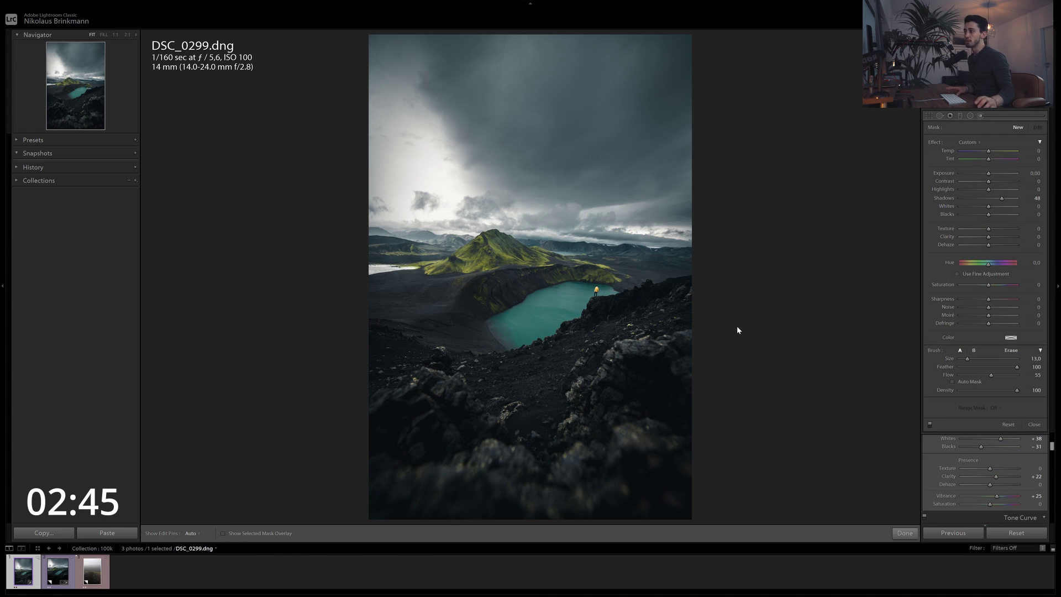
scroll(541, 325, "up", 3)
left_click_drag(997, 366, 990, 373)
double_click(993, 375)
scroll(545, 329, "up", 4)
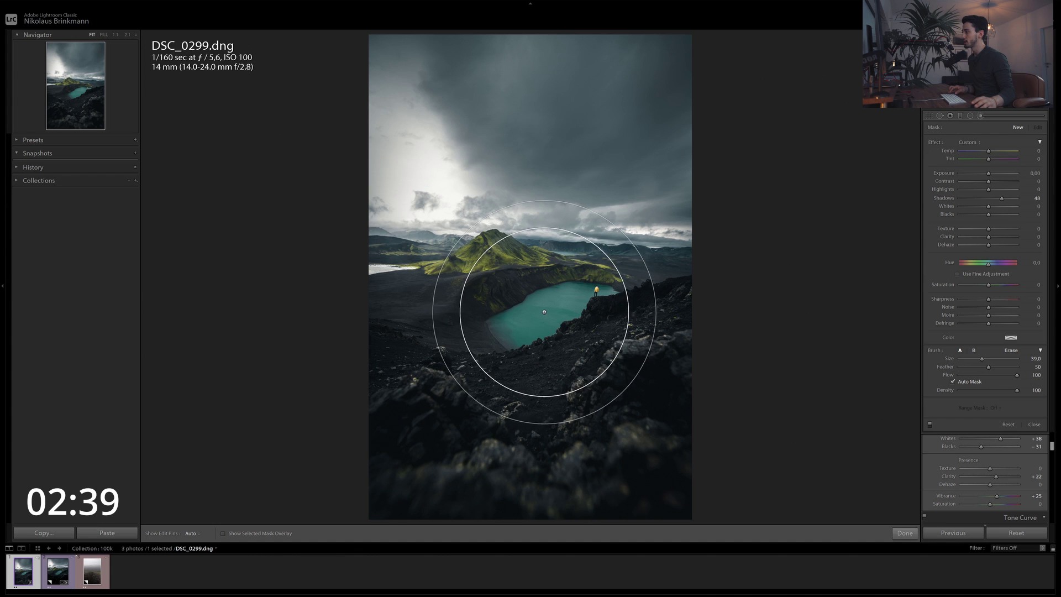
left_click_drag(546, 326, 547, 310)
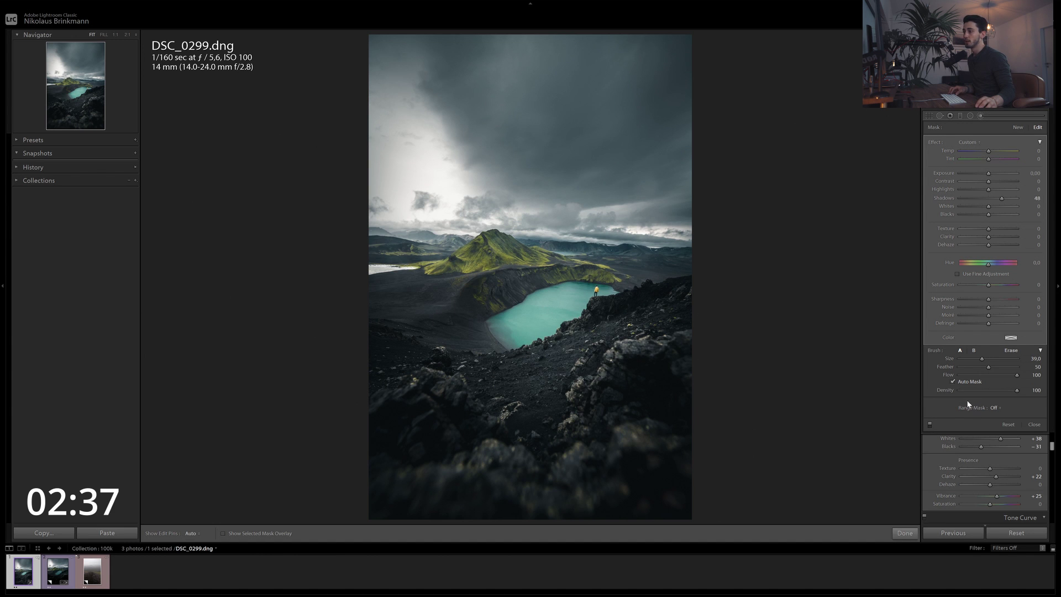
- Show the mask overlay and restrict the brush mask to the lake's turquoise with a Color range mask at amount 25
left_click(929, 424)
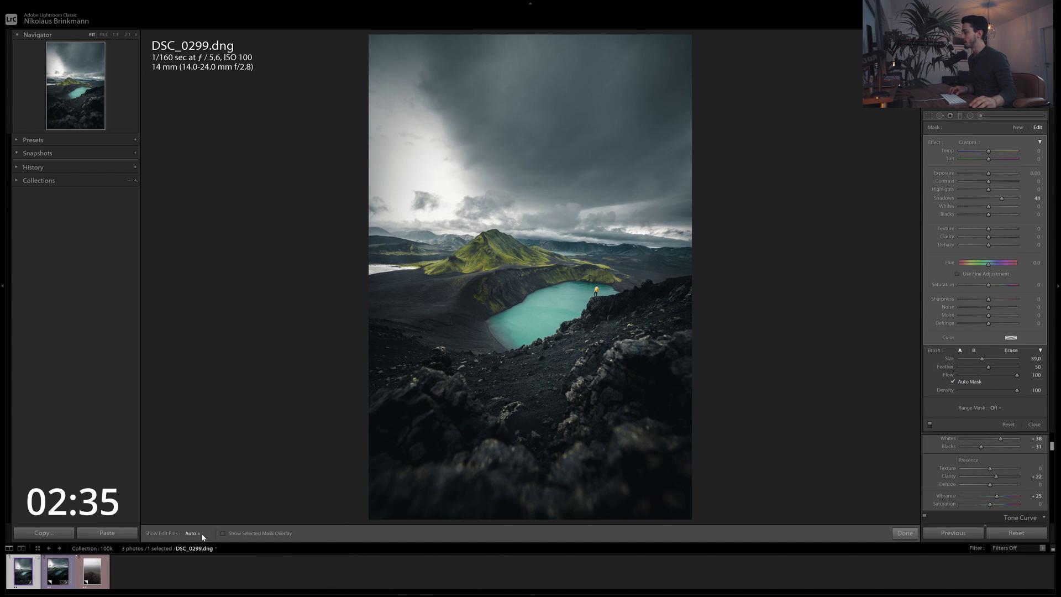
left_click(233, 534)
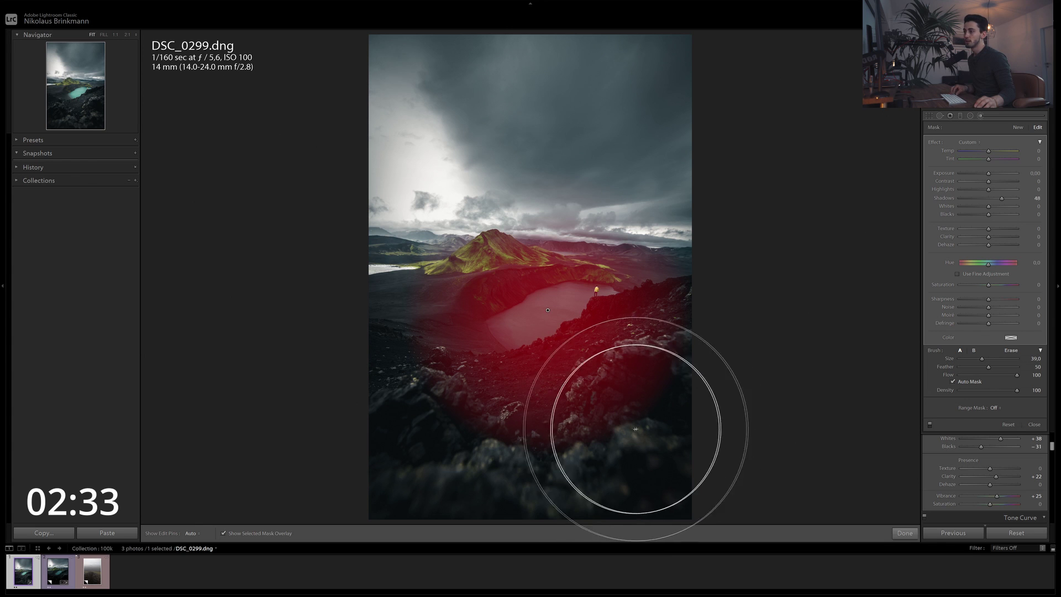
mouse_move(797, 403)
left_mouse_down()
mouse_move(593, 391)
mouse_move(602, 382)
left_mouse_up()
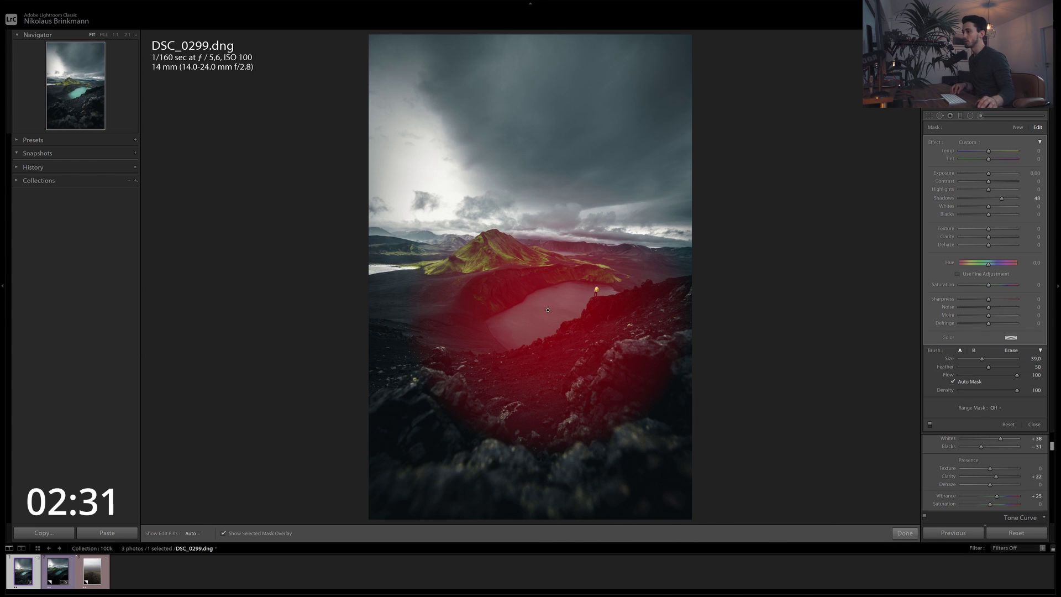
left_click(995, 408)
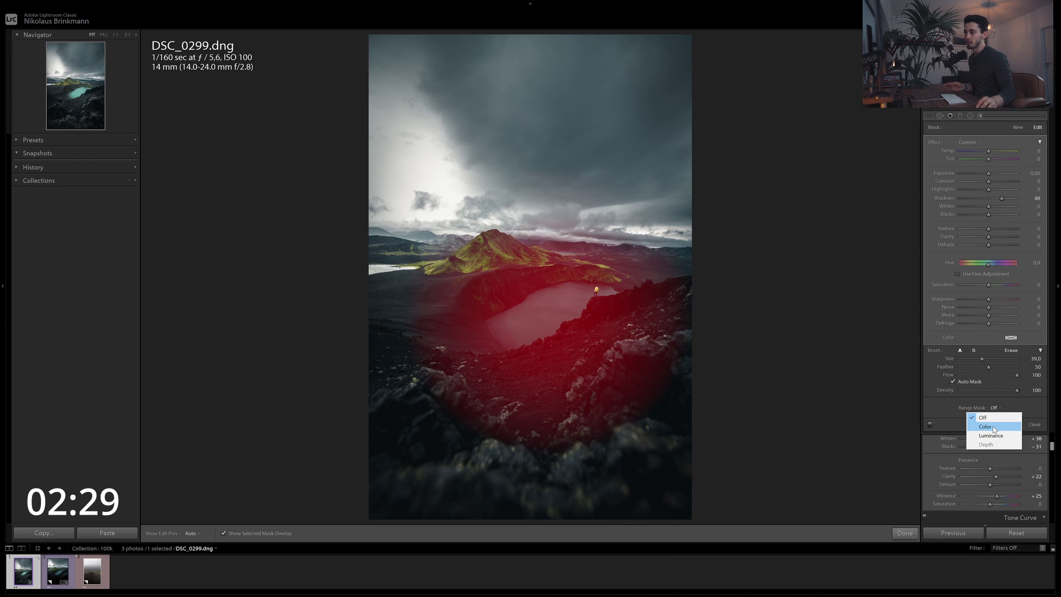
left_click(993, 427)
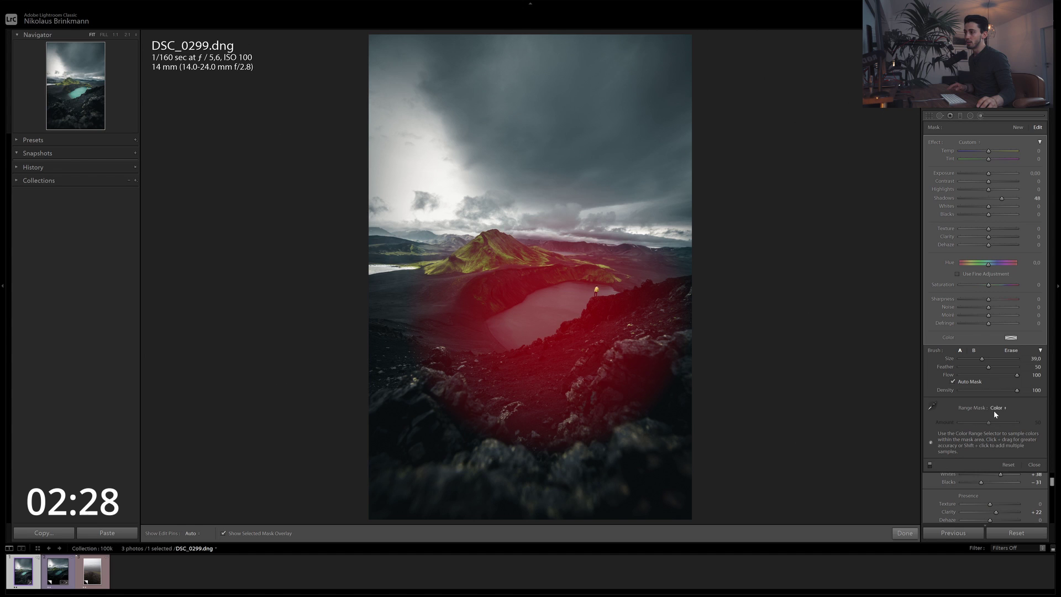
left_click(932, 406)
left_click(550, 306)
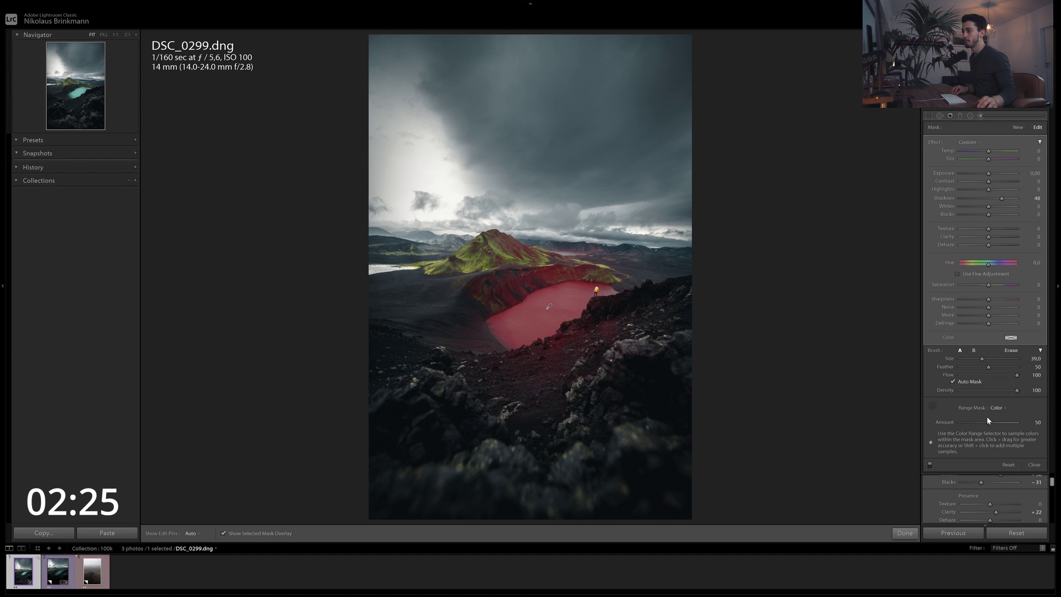
mouse_move(990, 423)
left_mouse_down()
mouse_move(1002, 422)
mouse_move(975, 424)
left_mouse_up()
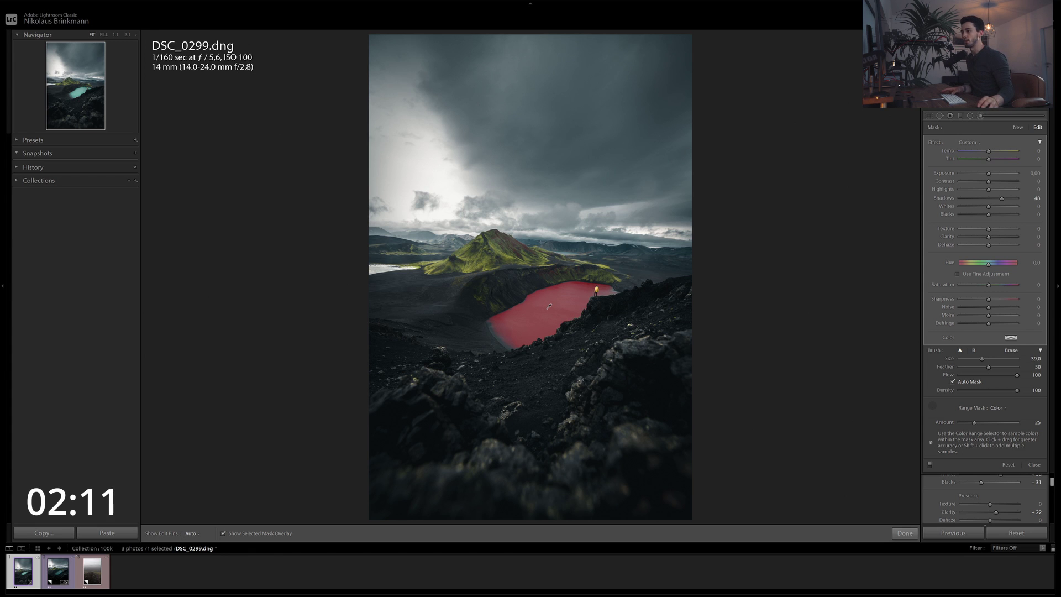
- Hide the mask overlay and set the lake brush to shadows 16, saturation 21 and highlights 38
key("o")
left_click_drag(1037, 197, 784, 265)
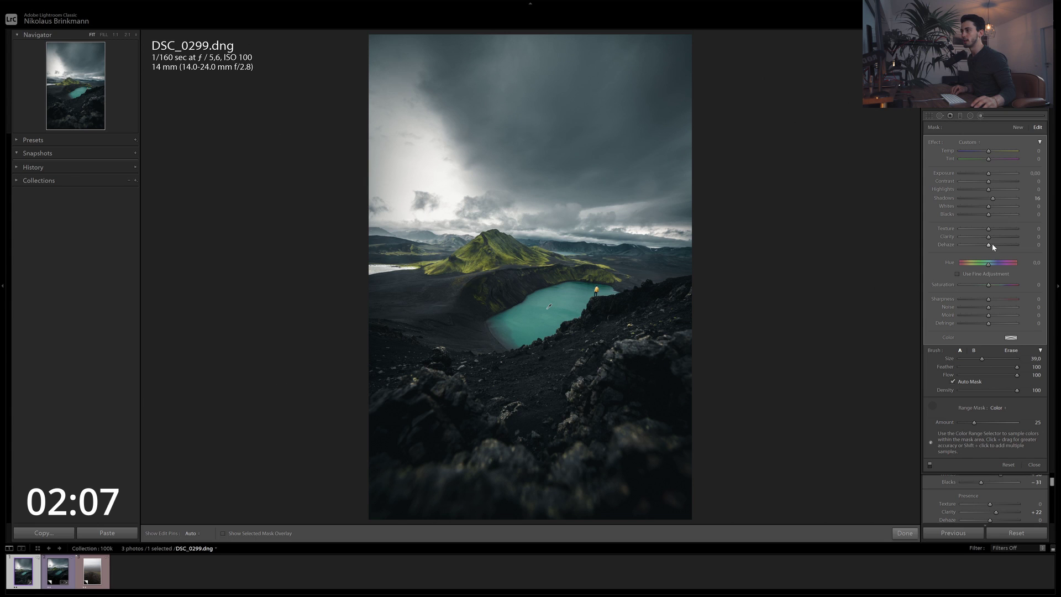
left_click_drag(989, 285, 994, 284)
left_click_drag(988, 190, 999, 193)
key("alt")
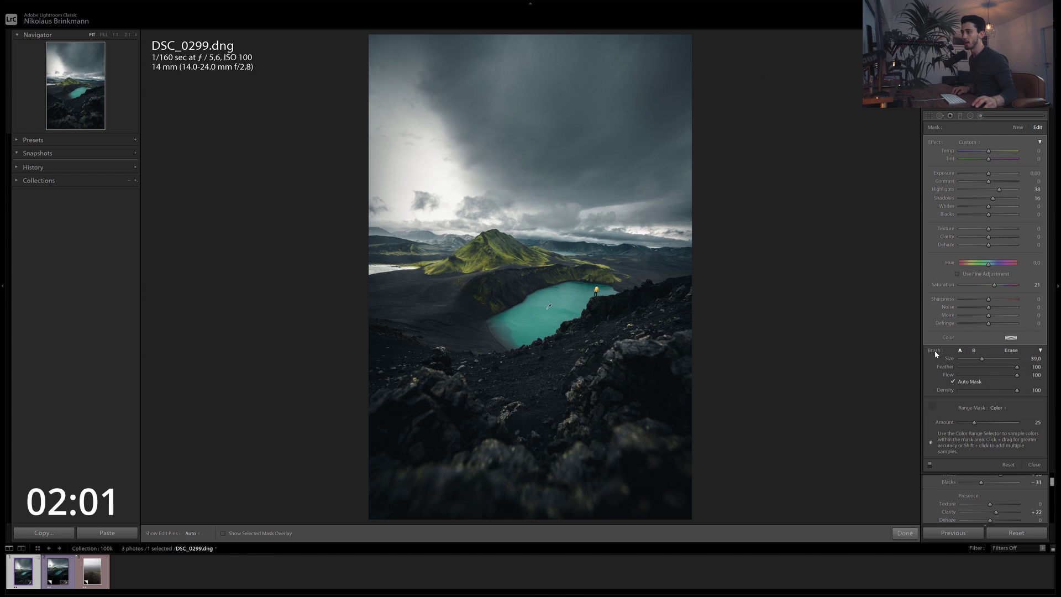
- Reduce the brush size to 6 and examine the lake mask overlay along the shoreline at 1:1 magnification
scroll(522, 315, "down", 10)
scroll(523, 325, "down", 4)
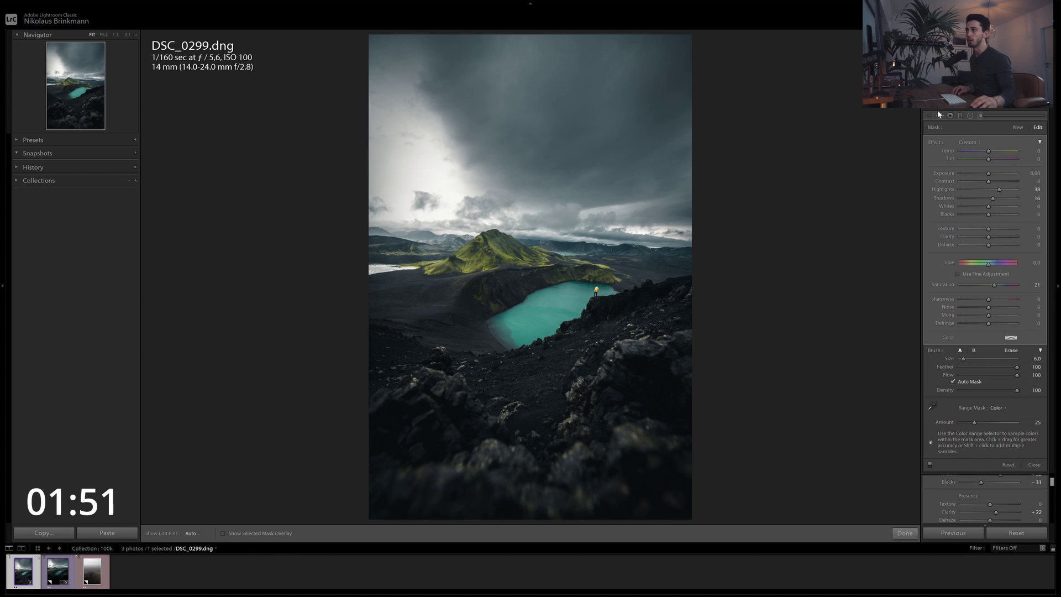
left_click(289, 533)
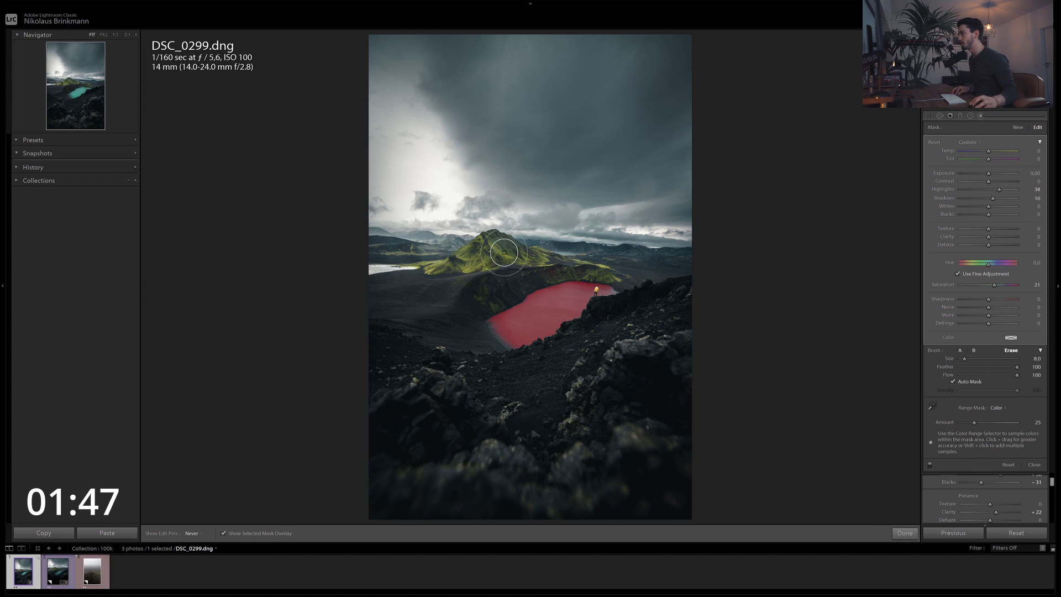
key("bracketleft")
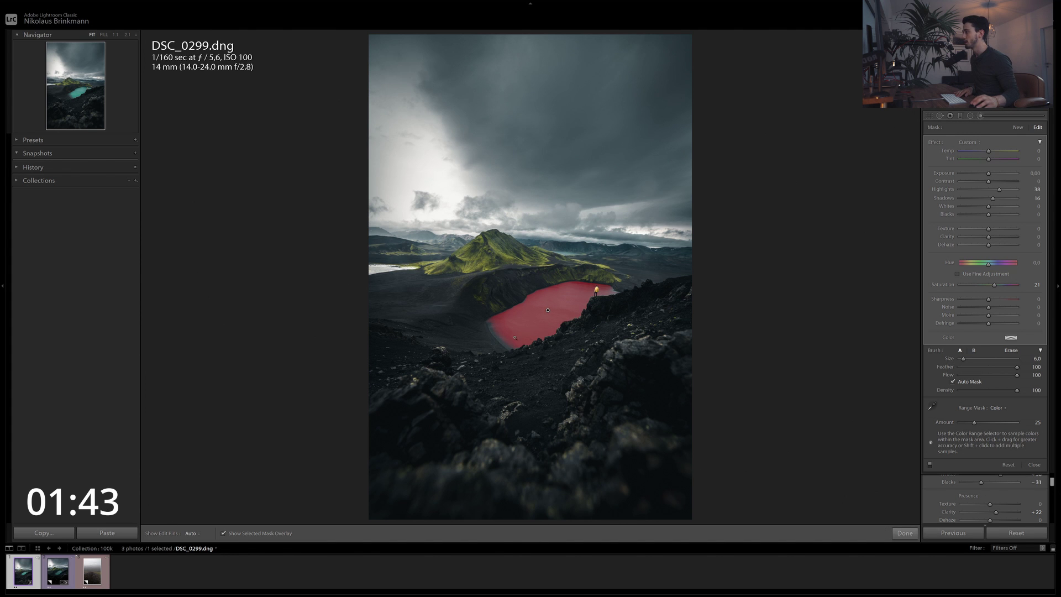
key("z")
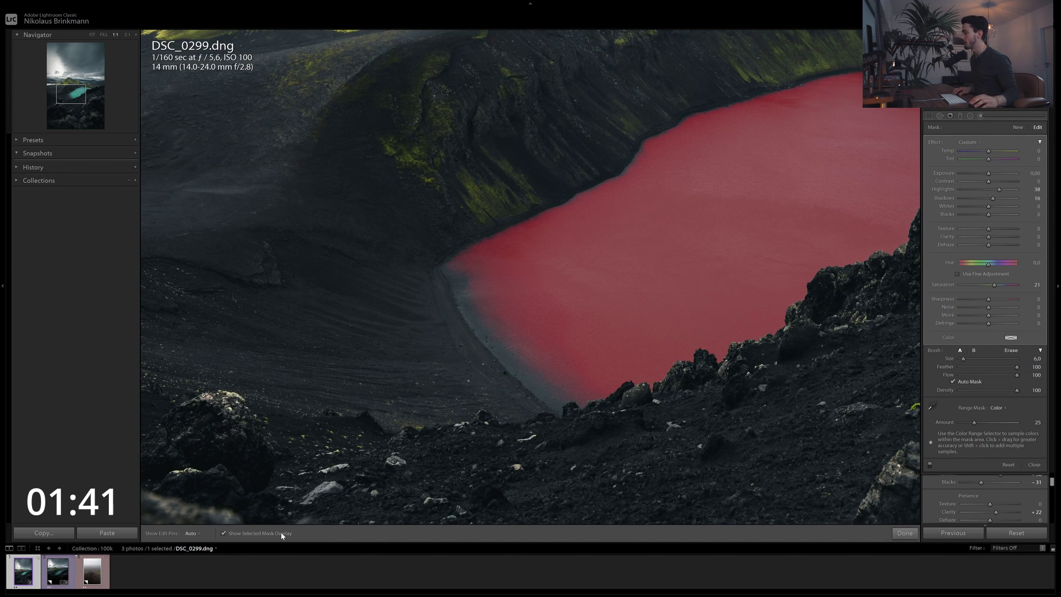
- Paint a new size 12, feather 100 adjustment brush mask over the lake's pale shoreline, with Auto Mask off and shadows reset
key("q")
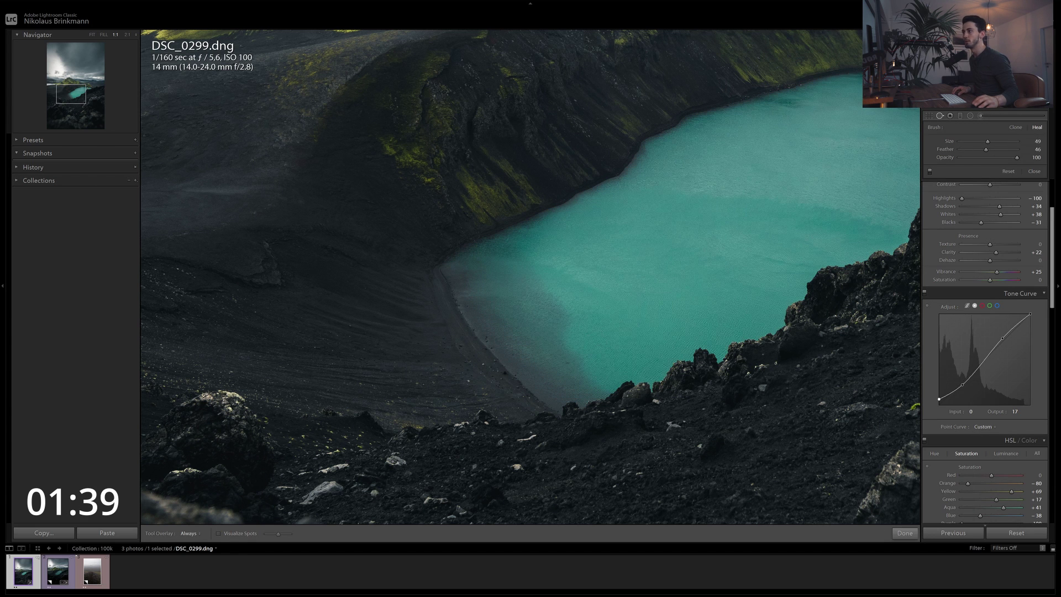
mouse_move(594, 381)
left_mouse_down()
mouse_move(559, 301)
mouse_move(523, 271)
left_mouse_up()
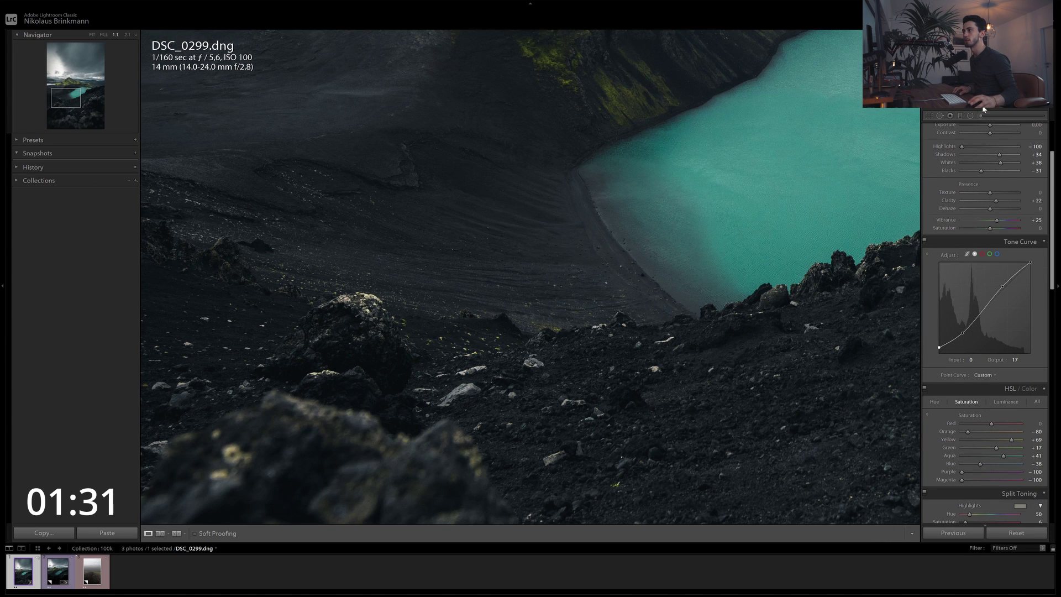
left_click(980, 116)
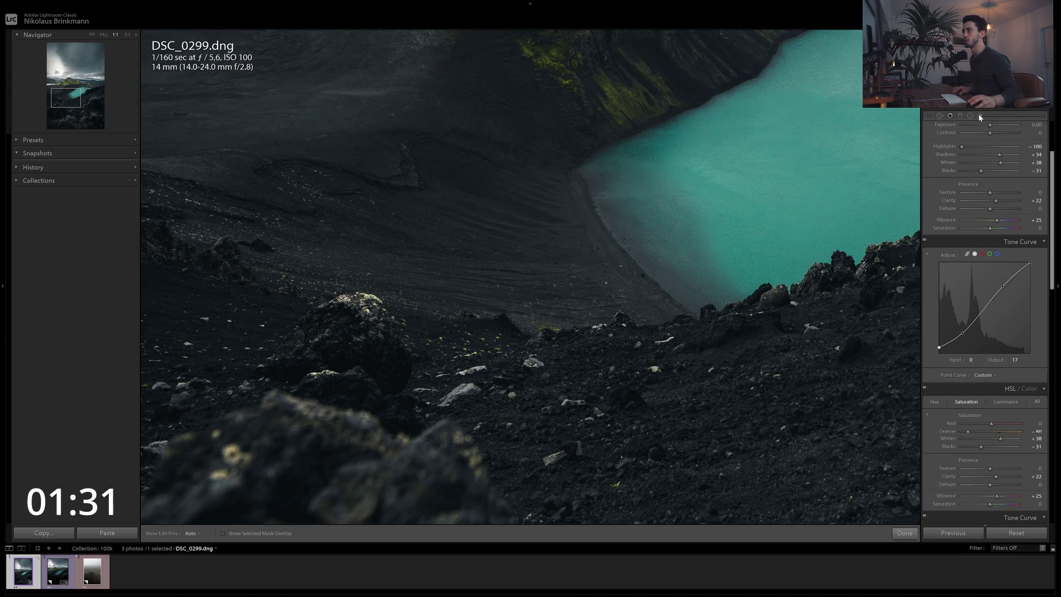
mouse_move(611, 173)
left_mouse_down()
mouse_move(718, 287)
mouse_move(640, 218)
mouse_move(608, 166)
left_mouse_up()
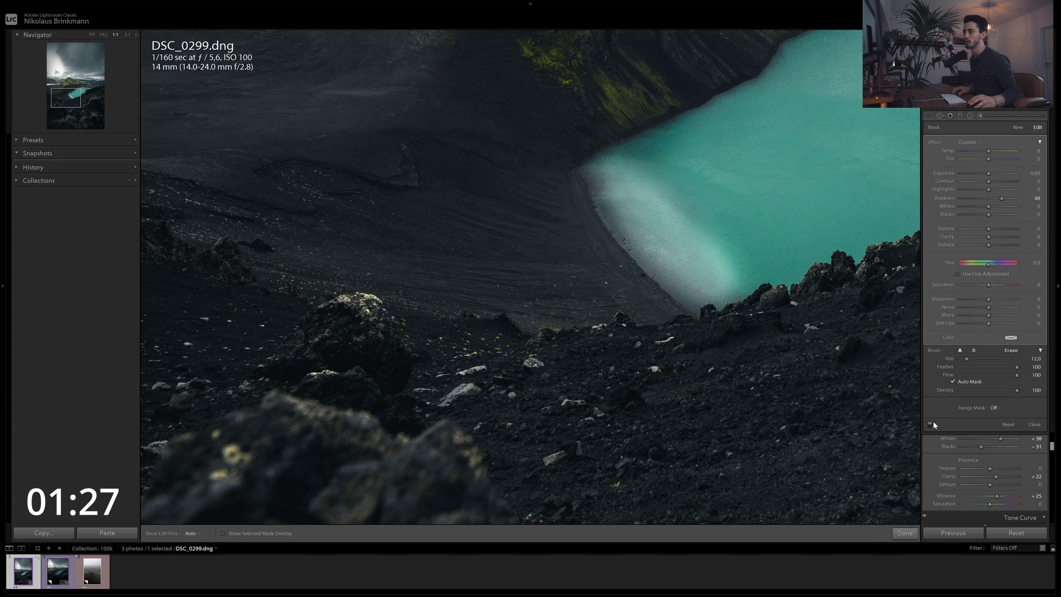
left_click(953, 382)
double_click(945, 198)
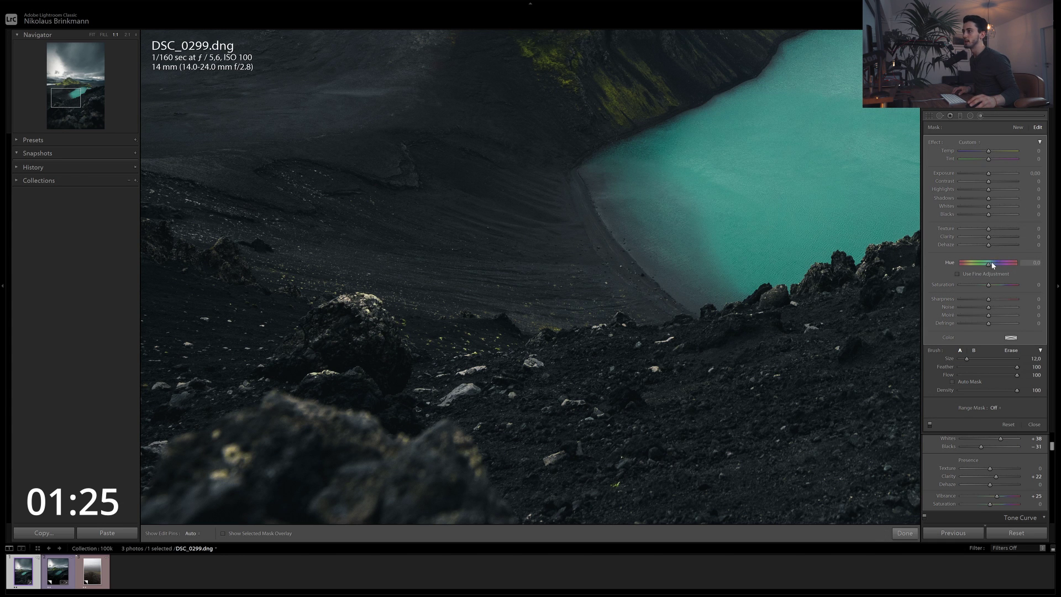
- Set the shoreline brush to temp -23, tint -44, hue -4.8 and saturation -44, and return to the full photo view
left_click_drag(987, 267, 987, 267)
left_click_drag(990, 160, 976, 161)
left_click_drag(985, 288, 975, 287)
left_click(905, 533)
key("z")
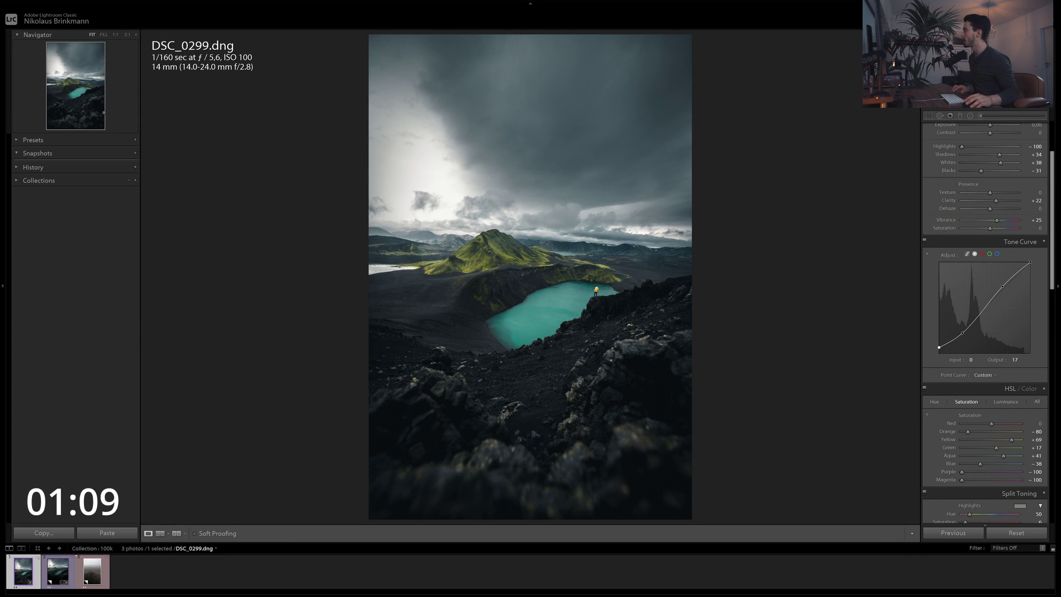
- Save the edit as a develop preset named Tutorial in User Presets, excluding Exposure and Transform Adjustments
left_click(135, 141)
left_click(157, 149)
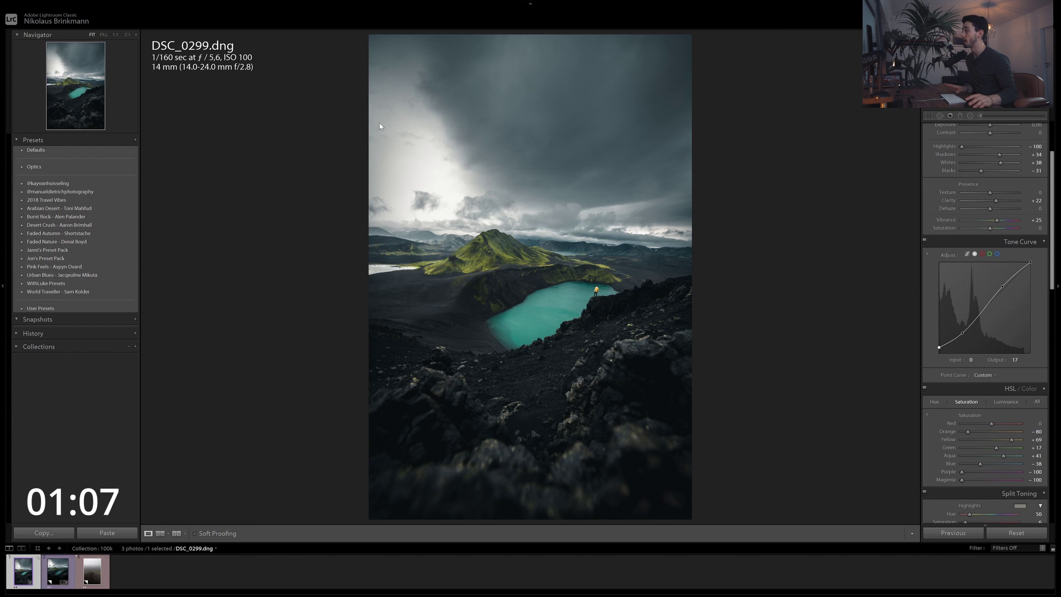
type("Tu")
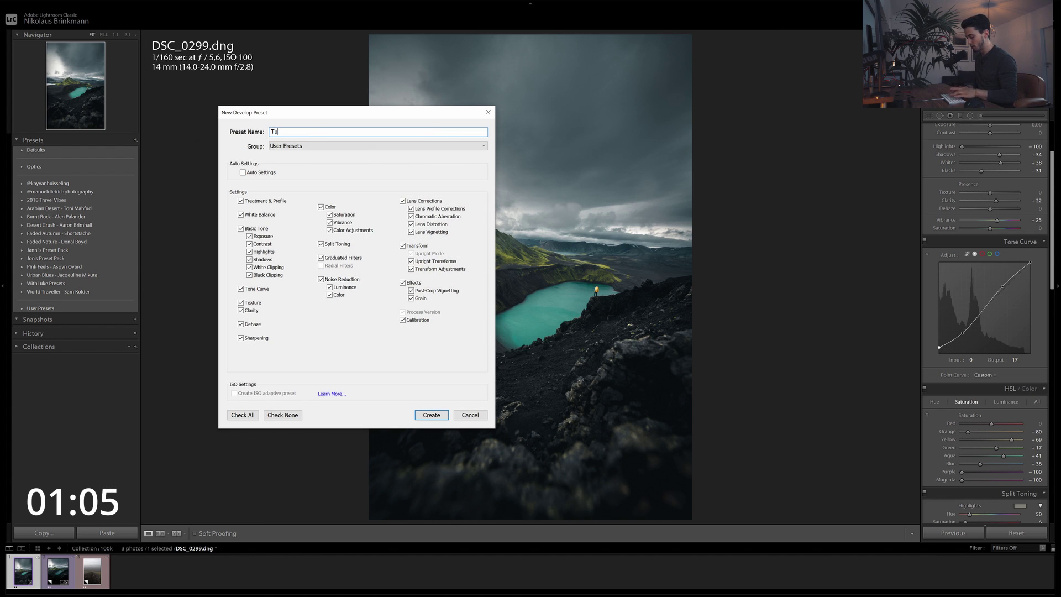
type("torial")
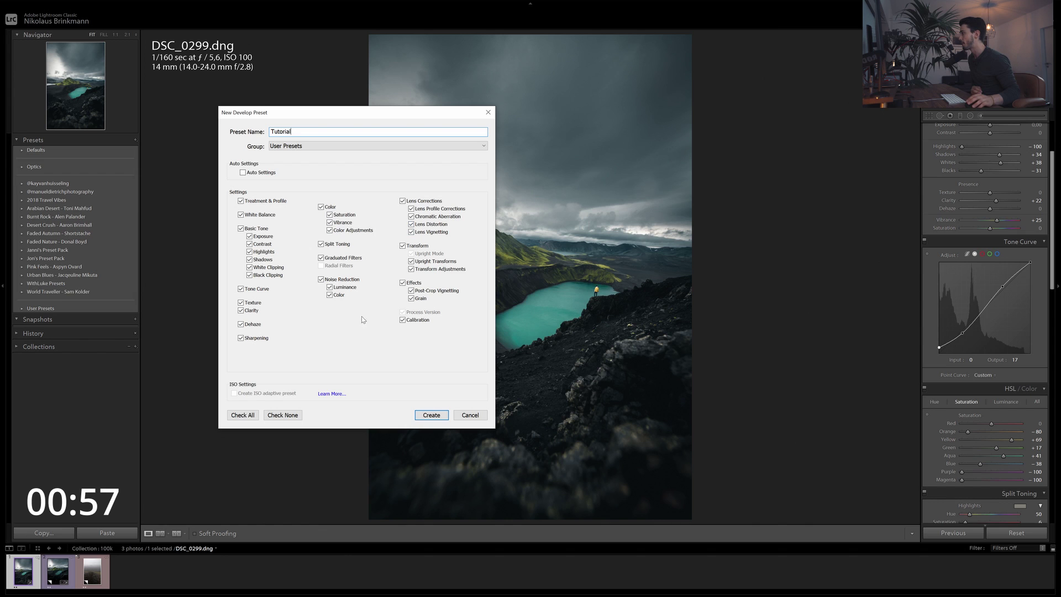
left_click(411, 270)
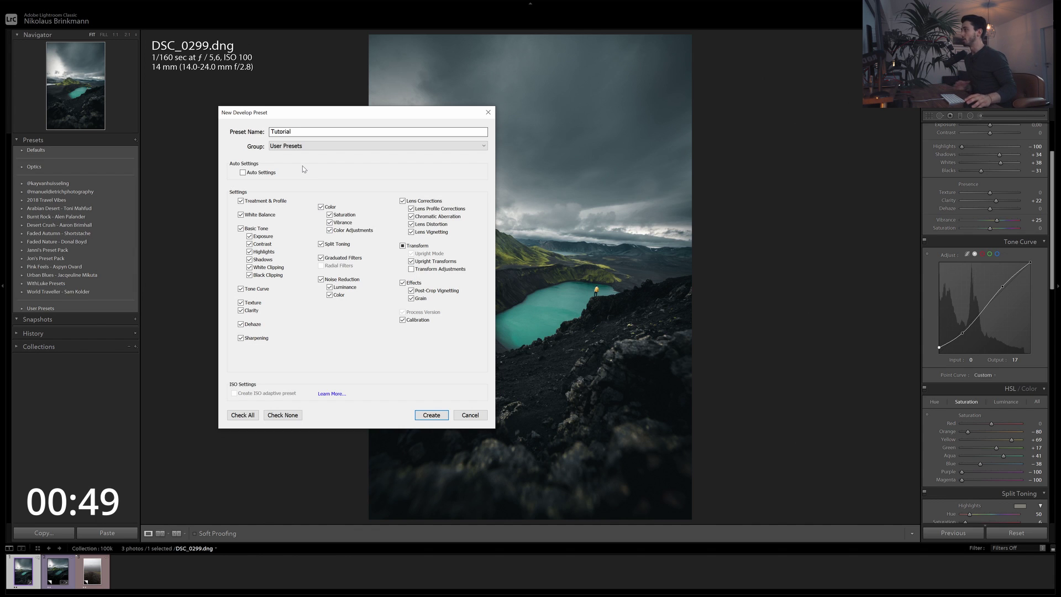
left_click(250, 236)
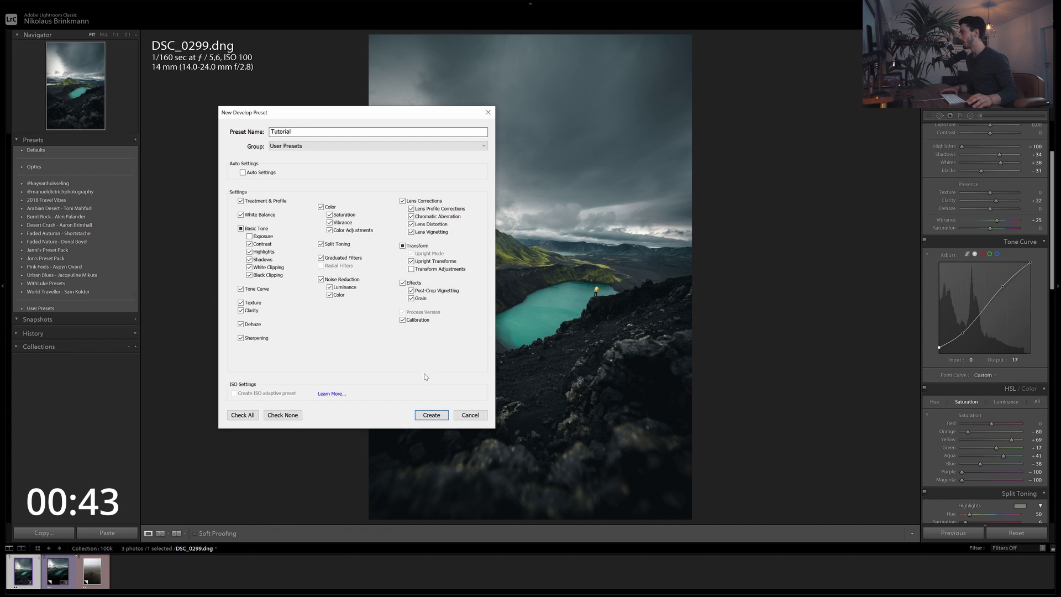
left_click(438, 417)
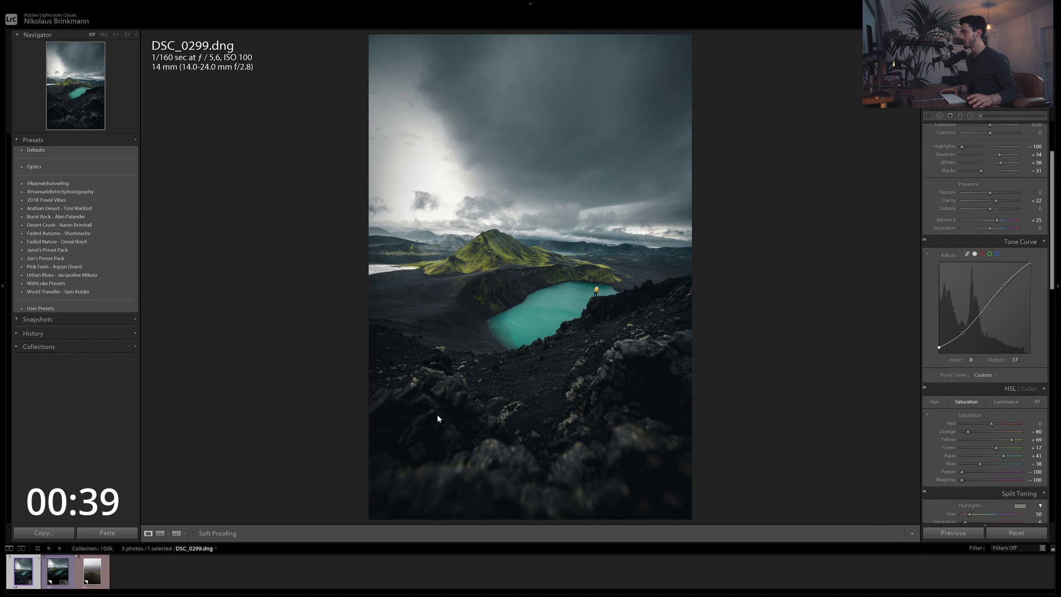
- Copy the develop settings of DSC_0299.dng with Brush and Graduated Filters included, leaving out Exposure, Radial Filters, Transform Adjustments and Crop
right_click(513, 340)
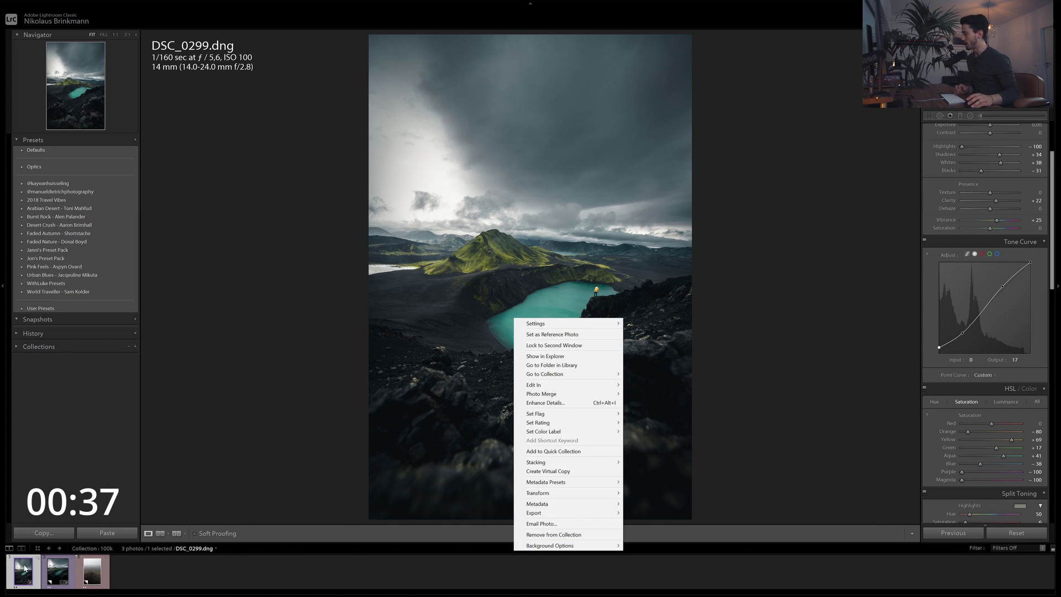
right_click(25, 567)
mouse_move(82, 479)
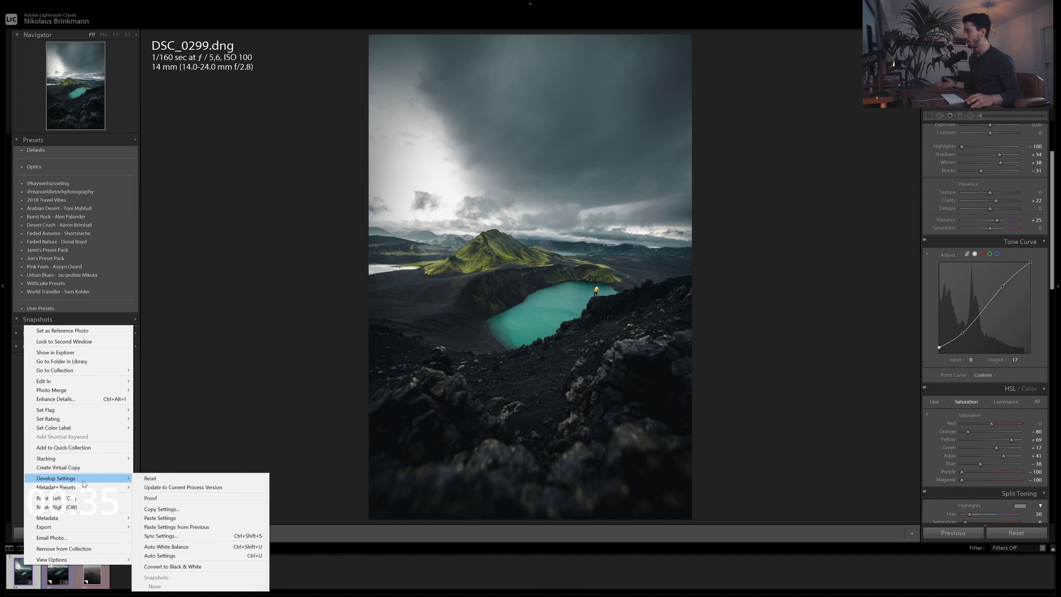
left_click(212, 509)
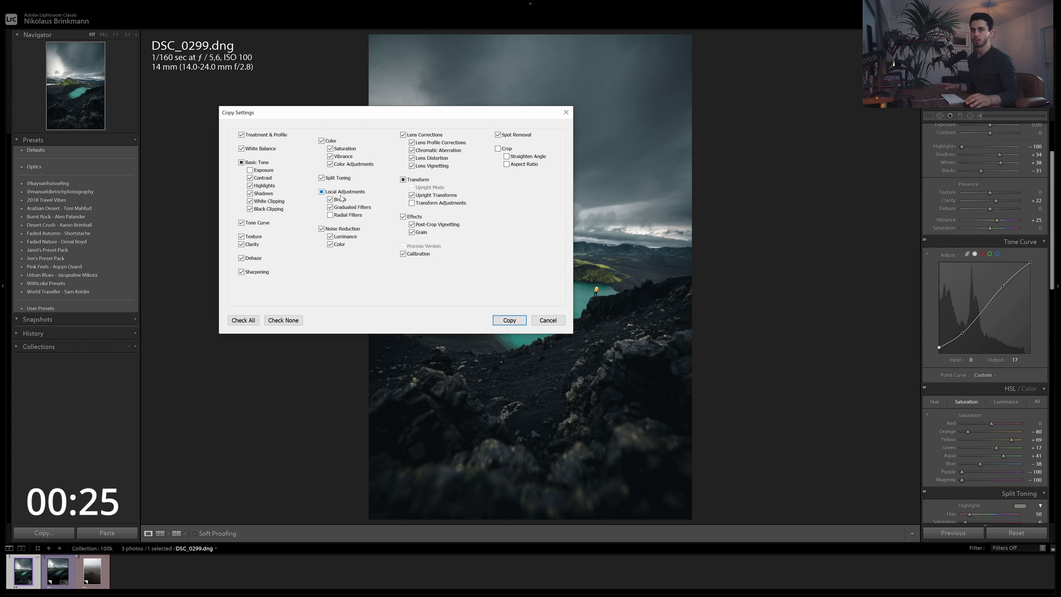
left_click(340, 193)
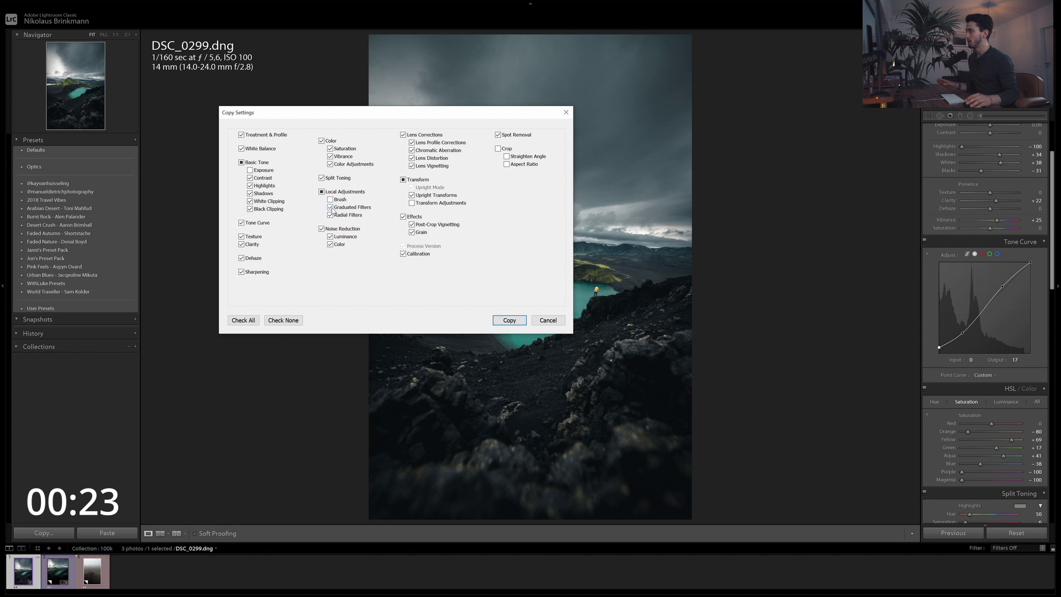
left_click(331, 216)
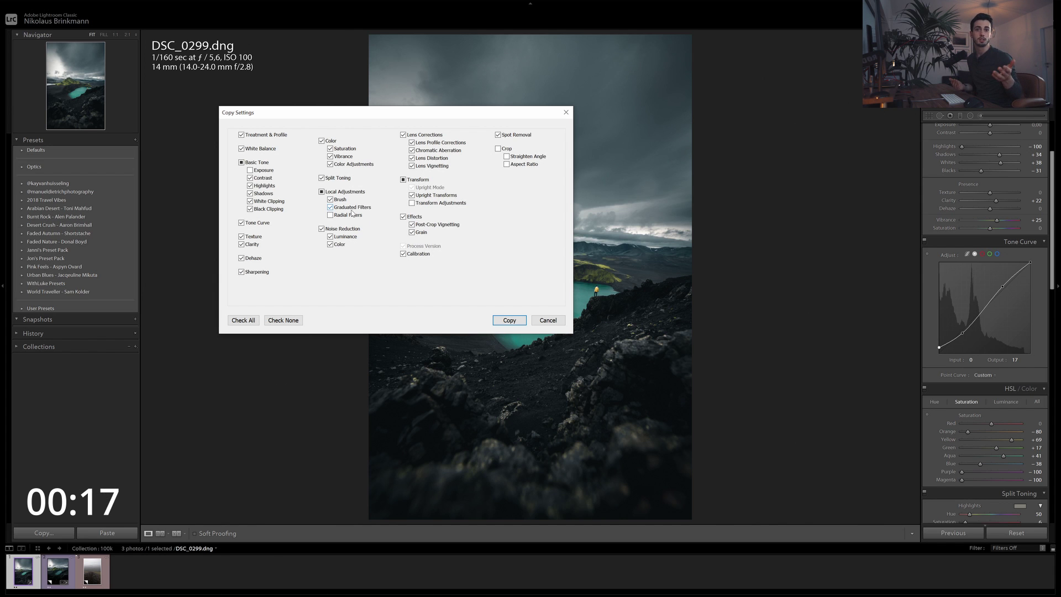
left_click(510, 320)
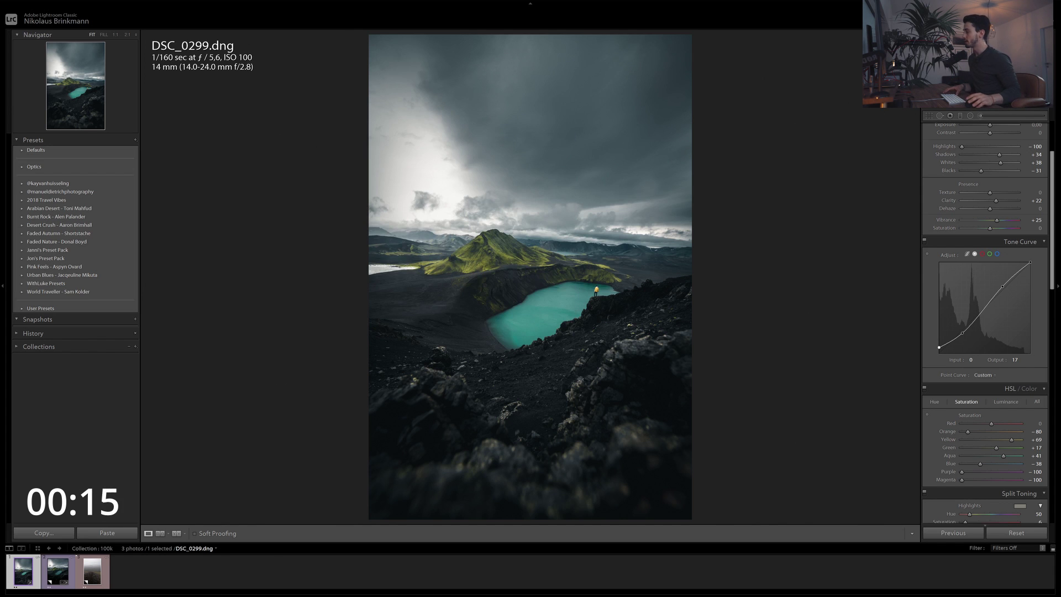
- Paste the copied develop settings onto the foggy path photo DSC_0446.NEF Kopie 2
left_click(81, 583)
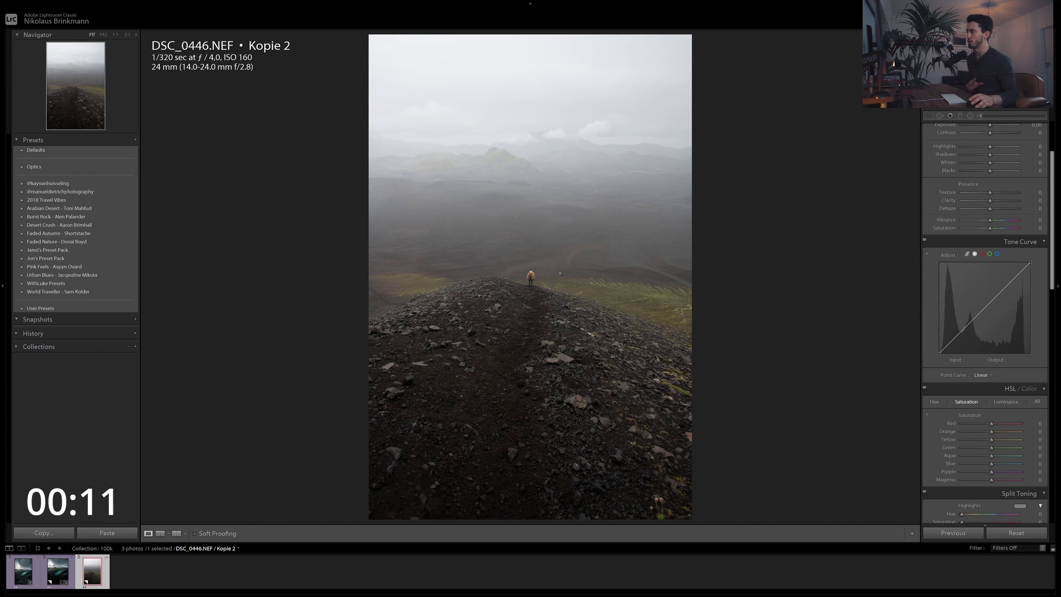
right_click(575, 309)
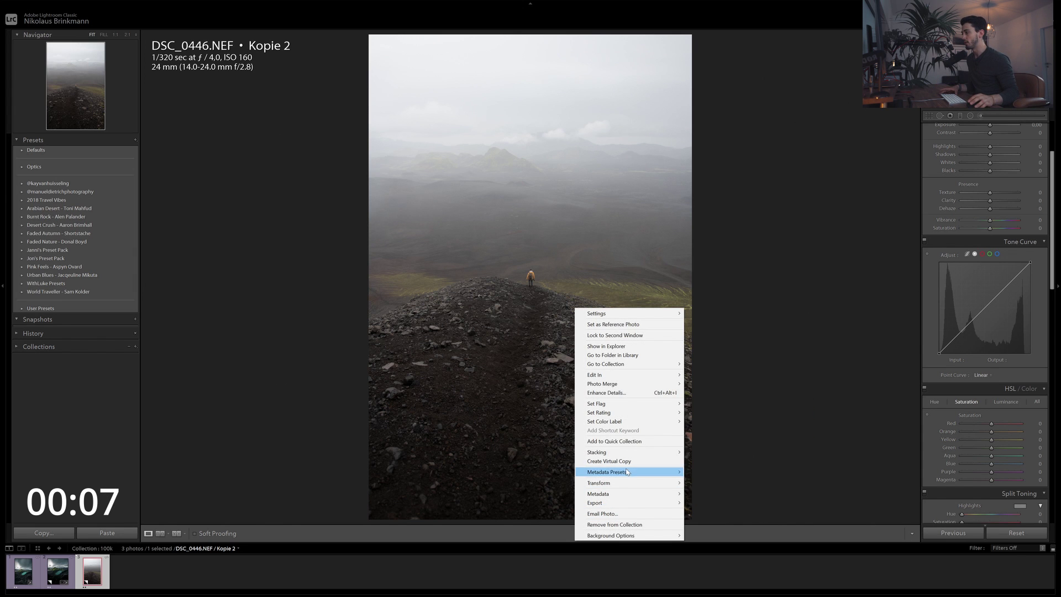
right_click(102, 576)
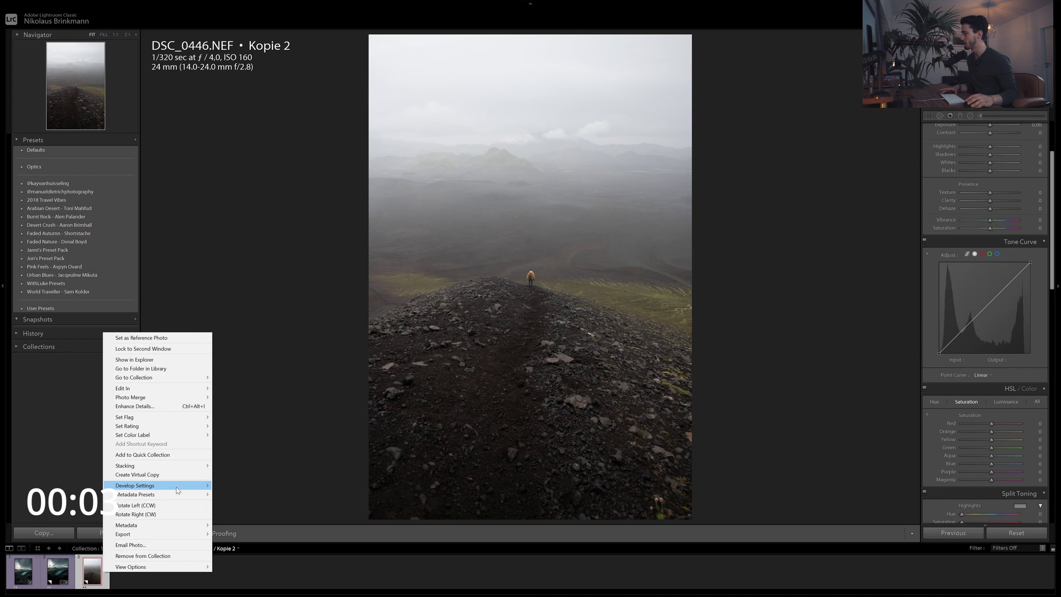
mouse_move(177, 486)
left_click(269, 525)
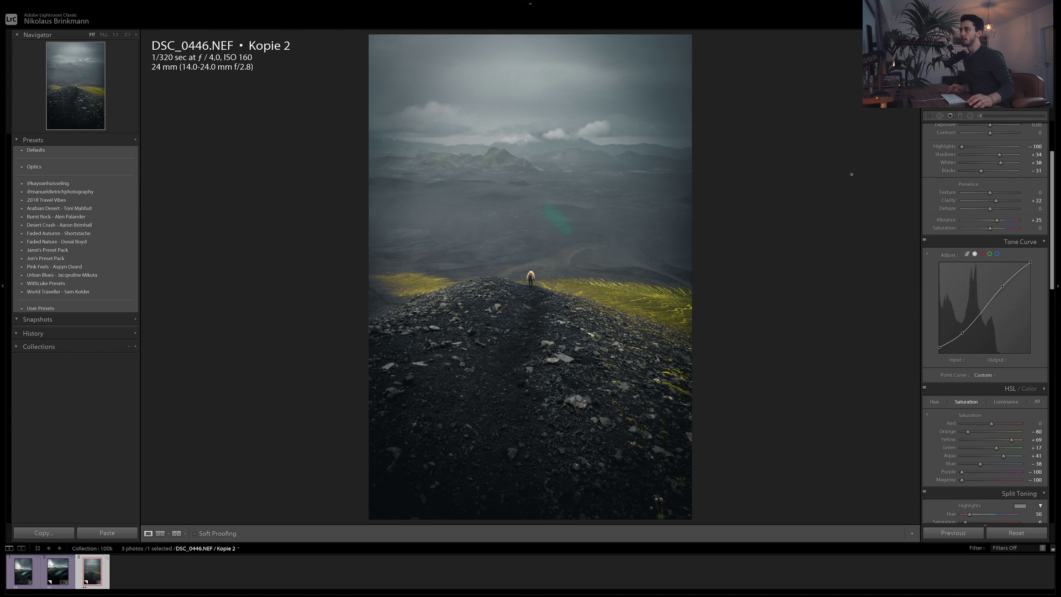
- Delete the two pasted lake brush masks from DSC_0446.NEF Kopie 2 and close the adjustment brush
left_click(981, 116)
left_click(513, 244)
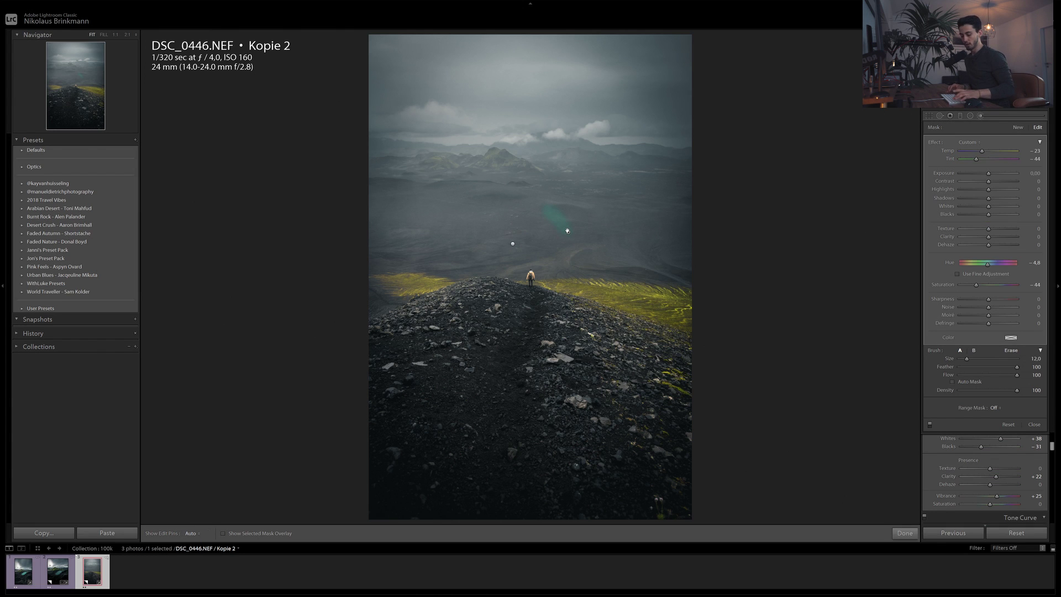
left_click(512, 245)
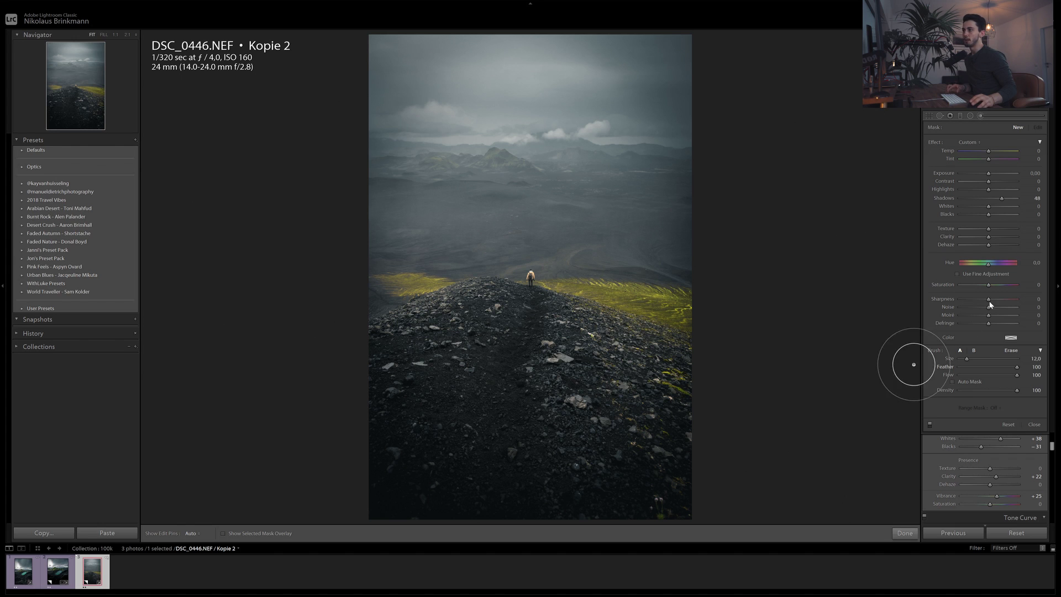
left_click(904, 533)
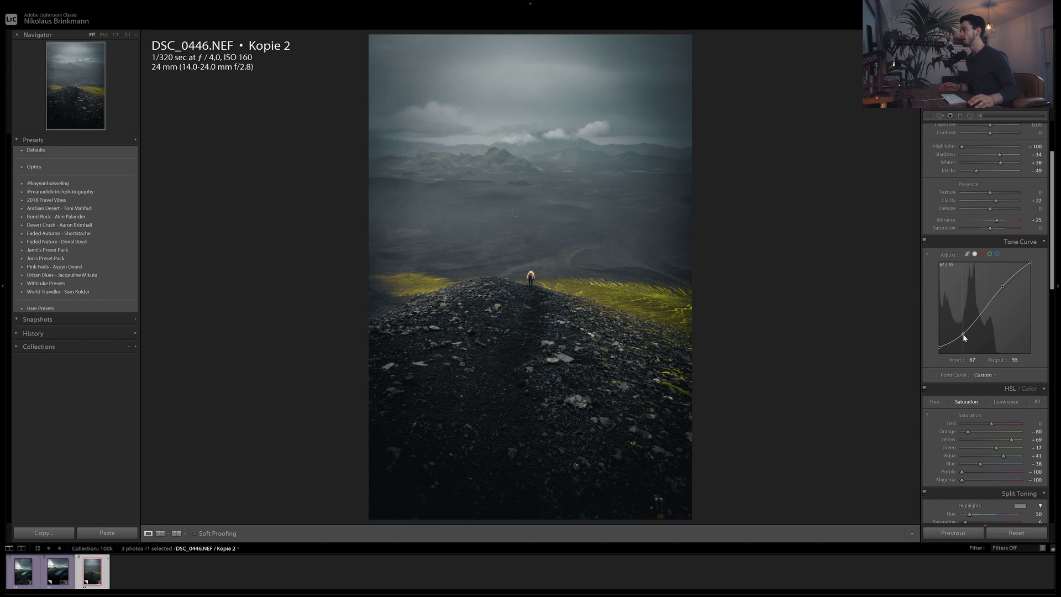
- Lower the tone curve's black point to output 0 and set yellow saturation to +93, green saturation to +48 and yellow hue to +39
left_click_drag(939, 347, 917, 358)
left_click_drag(997, 447, 1021, 440)
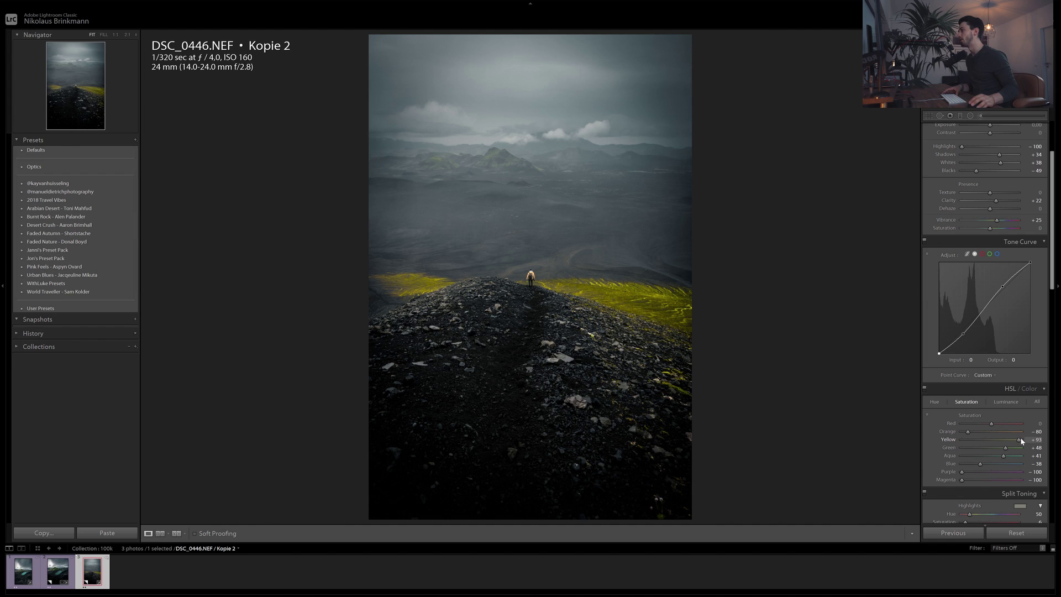
left_click(938, 404)
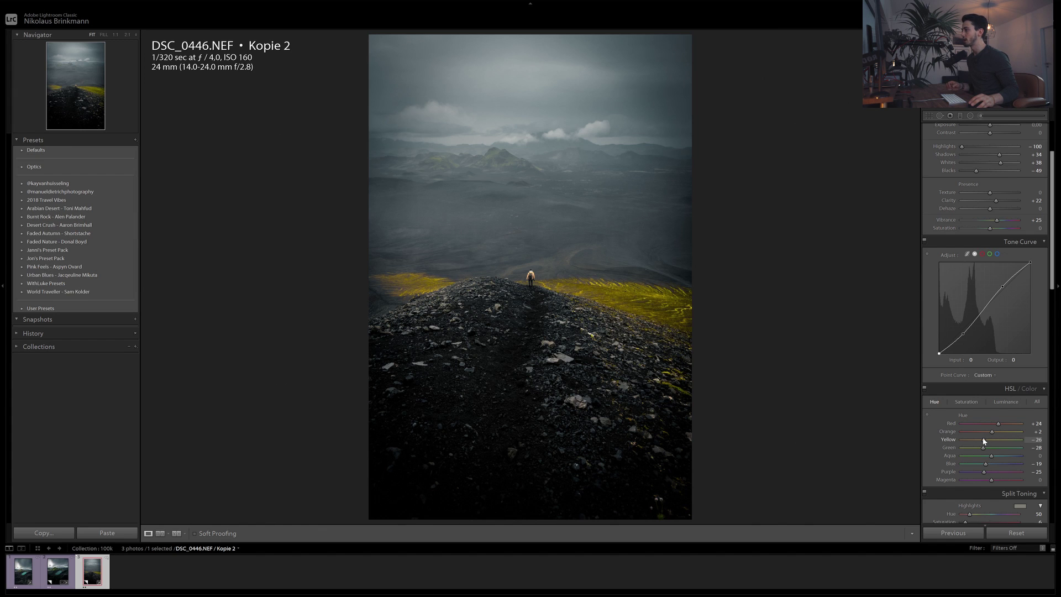
left_click_drag(1007, 441, 1003, 440)
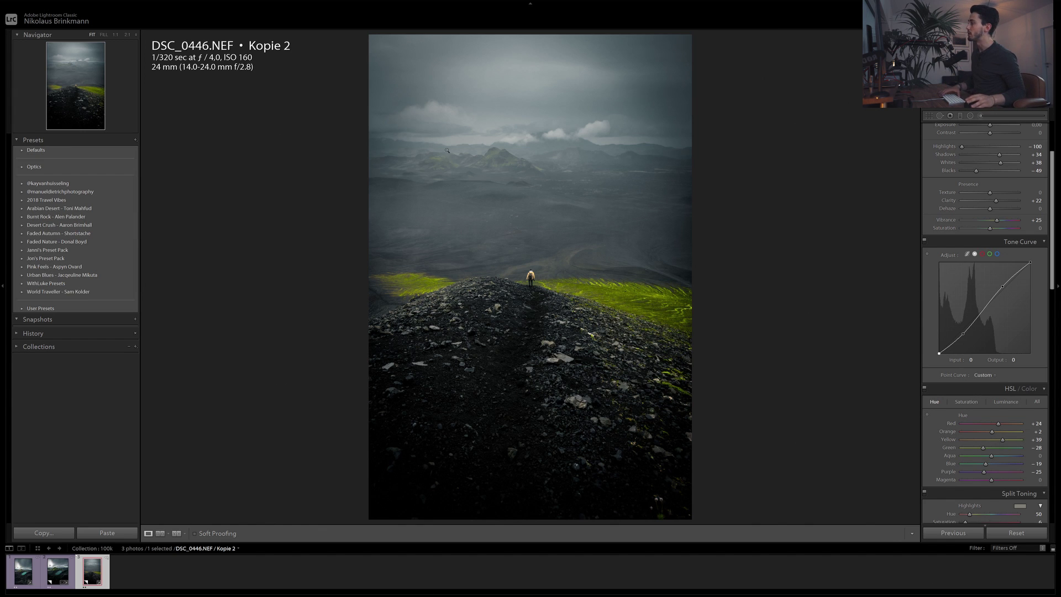